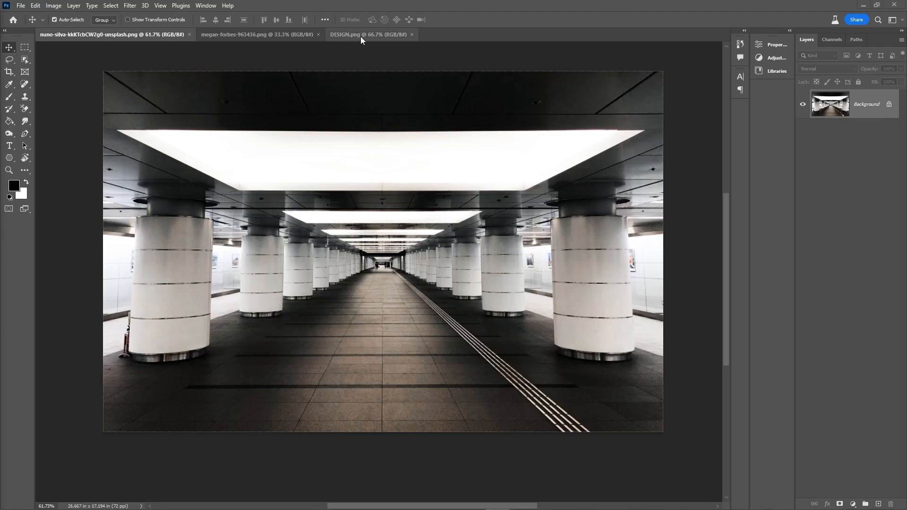
Check the finished DESIGN.png example, return to the nuno-silva hallway photo and unlock its Background layer.
left_click(359, 38)
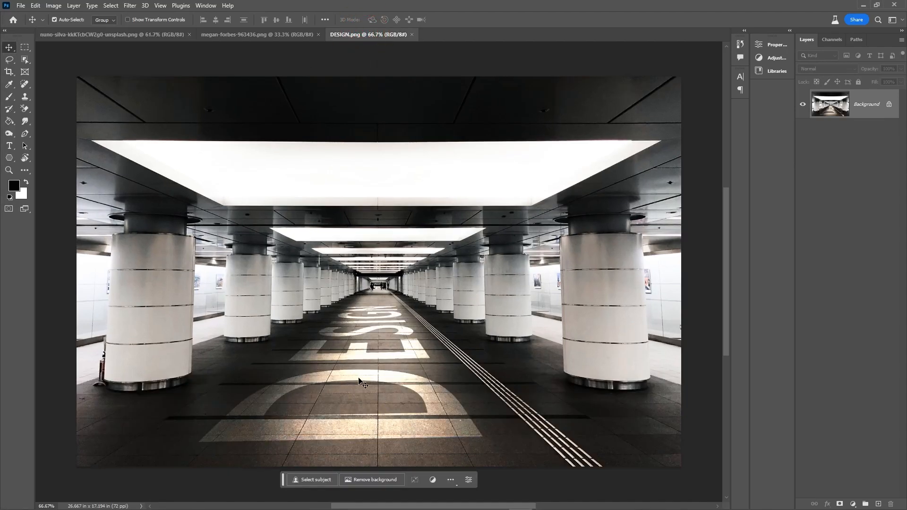
left_click(119, 36)
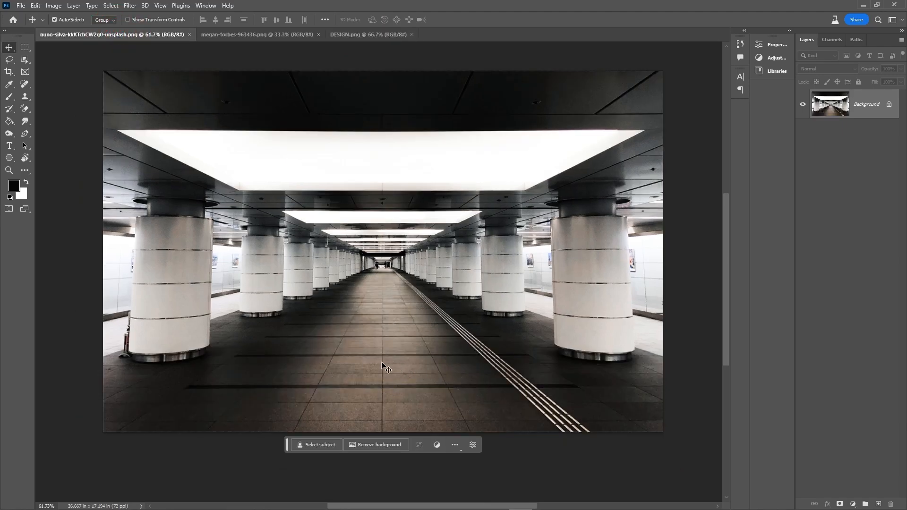
left_click(889, 104)
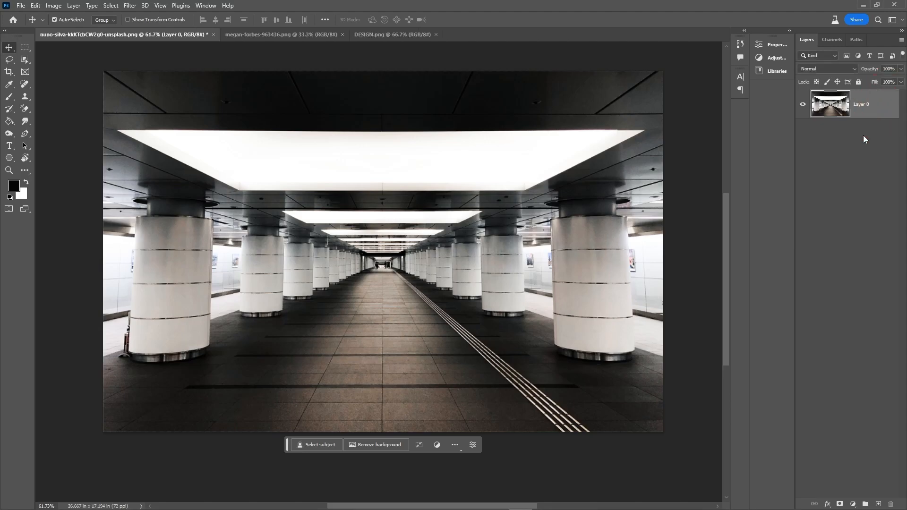
Add the point text "DESIGN" in white Arial Bold over the far end of the hallway.
left_click(9, 146)
left_click(324, 279)
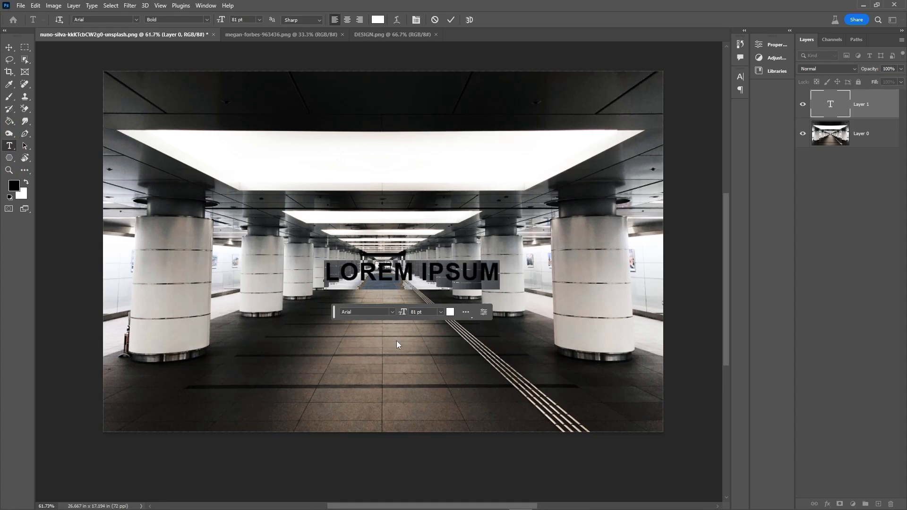
type("D")
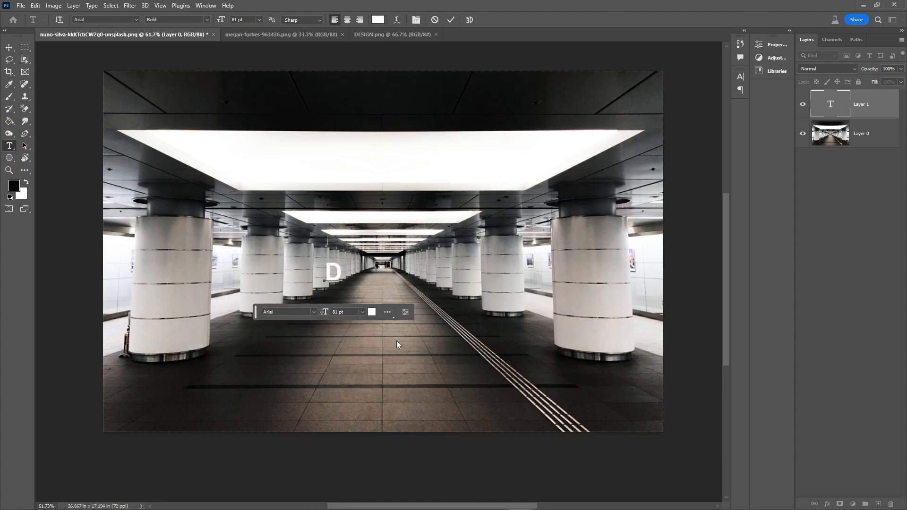
type("ESI")
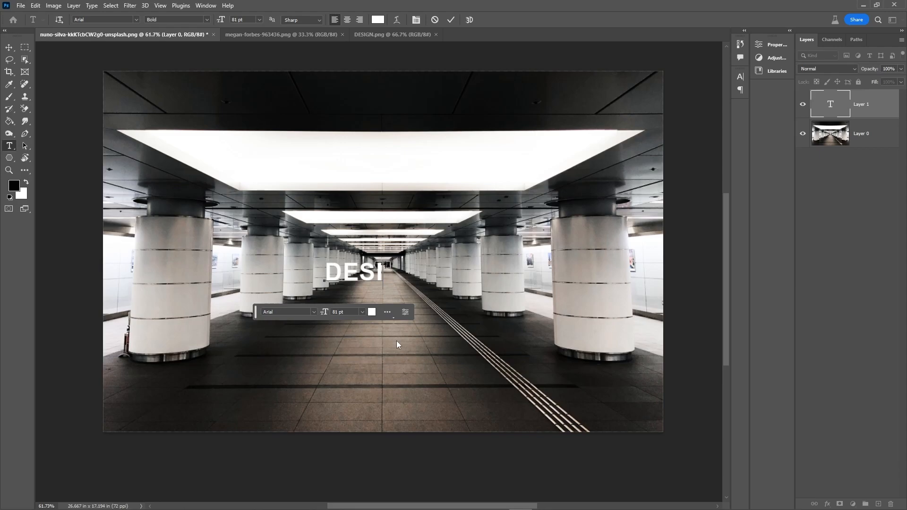
type("GN")
Select the whole word DESIGN and enlarge its font size to 171 pt.
double_click(382, 273)
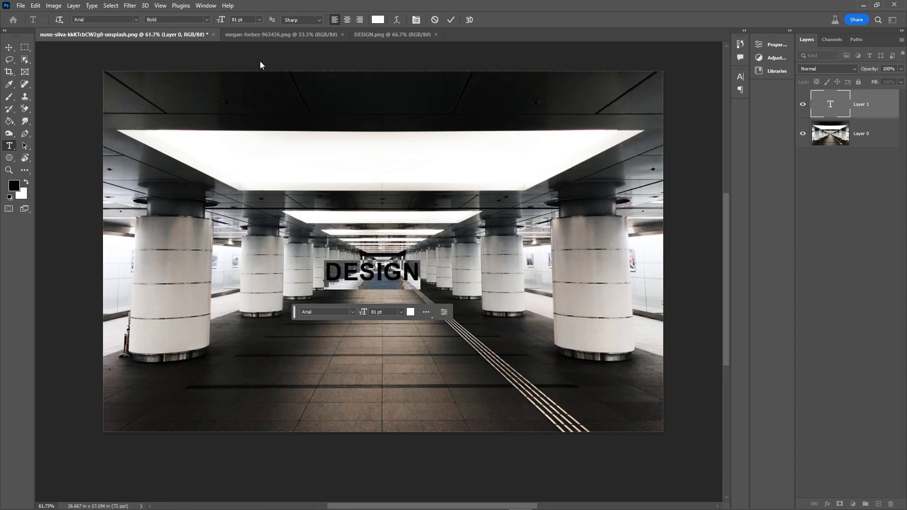
left_click(220, 21)
key("shift+Up")
key("shift+Up")
key("shift+Up")
key("shift+Up")
key("shift+Up")
key("shift+Up")
key("shift+Up")
key("shift+Up")
key("shift+Up")
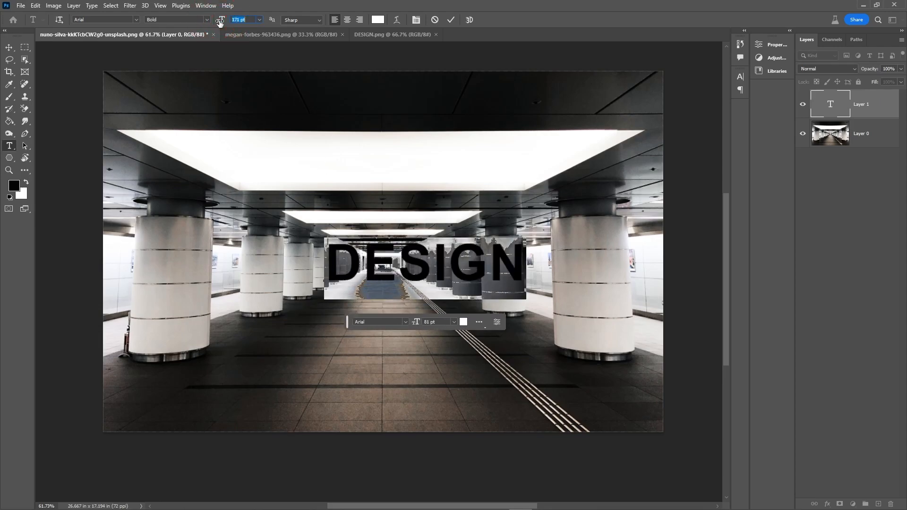
Move the DESIGN text down onto the middle of the hallway floor.
left_click(9, 47)
left_click_drag(420, 277, 370, 351)
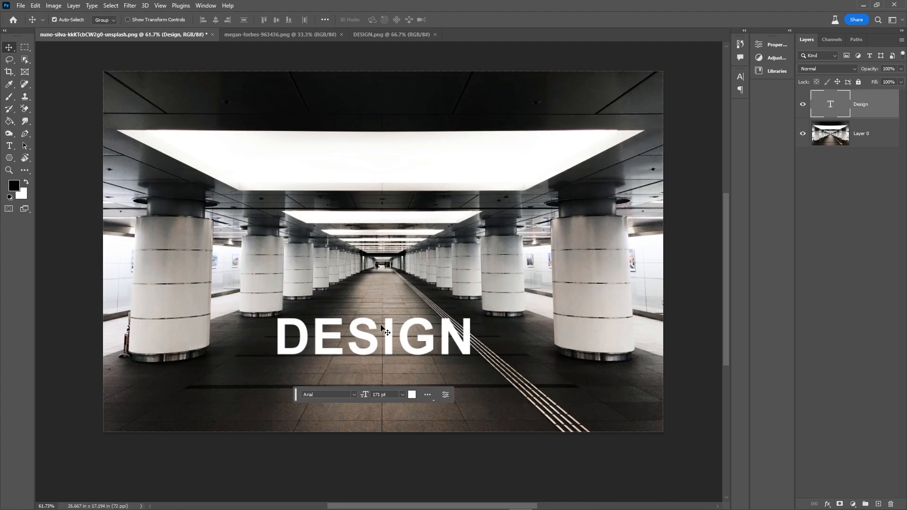
left_click_drag(391, 340, 391, 329)
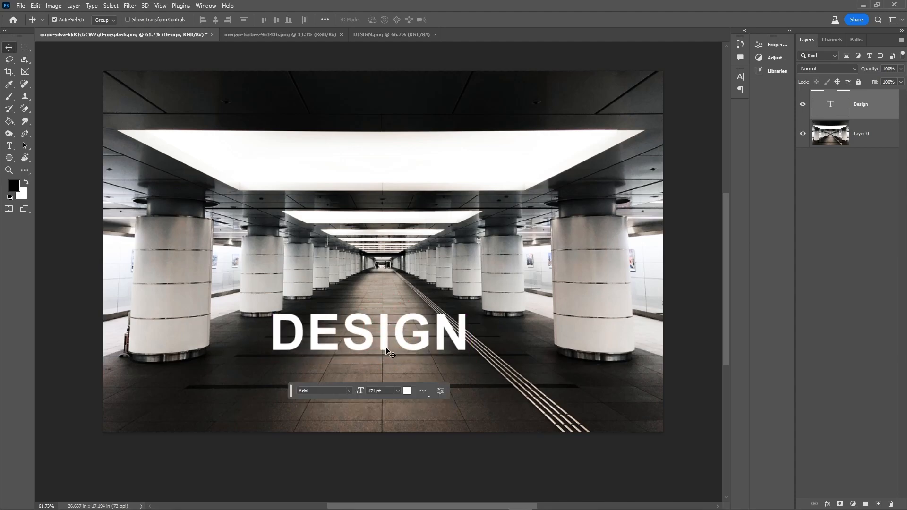
left_click(401, 336)
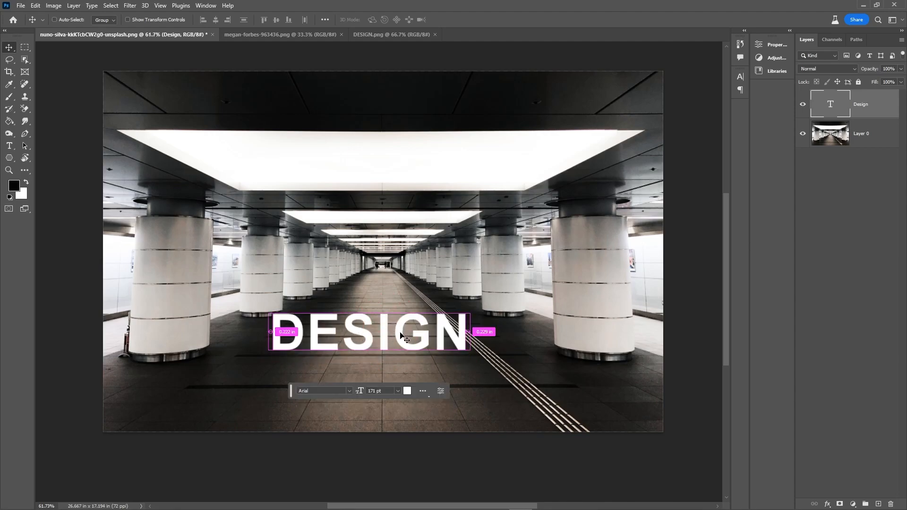
Free-transform the DESIGN text and rotate it 90° counter clockwise so it runs up the hallway.
key("ctrl+t")
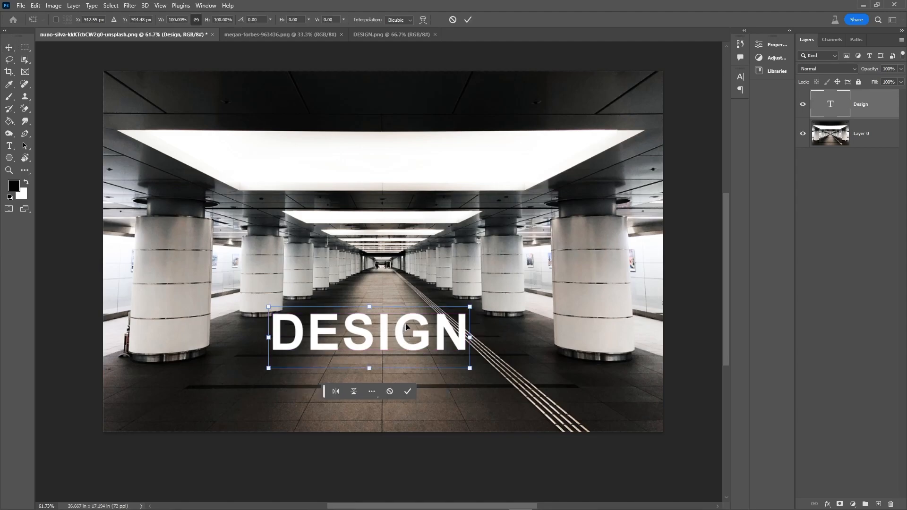
left_click_drag(485, 296, 338, 205)
key("ctrl+z")
right_click(417, 318)
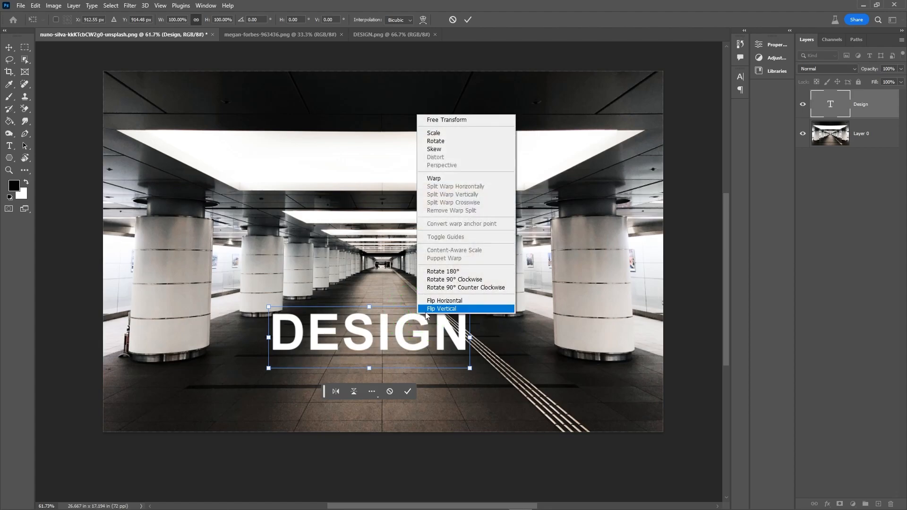
left_click(463, 288)
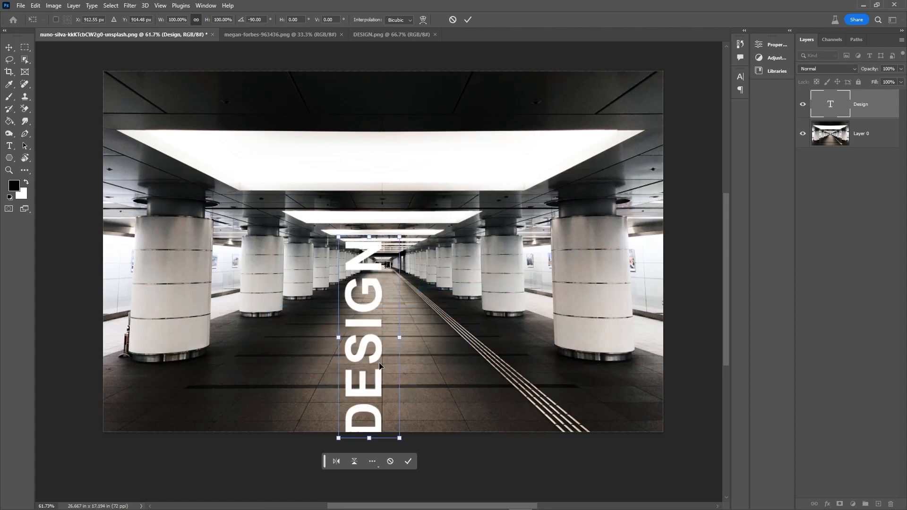
Shift the rotated text vertically so it fits inside the image above the bottom edge, and apply the transform.
left_click_drag(371, 363, 370, 344)
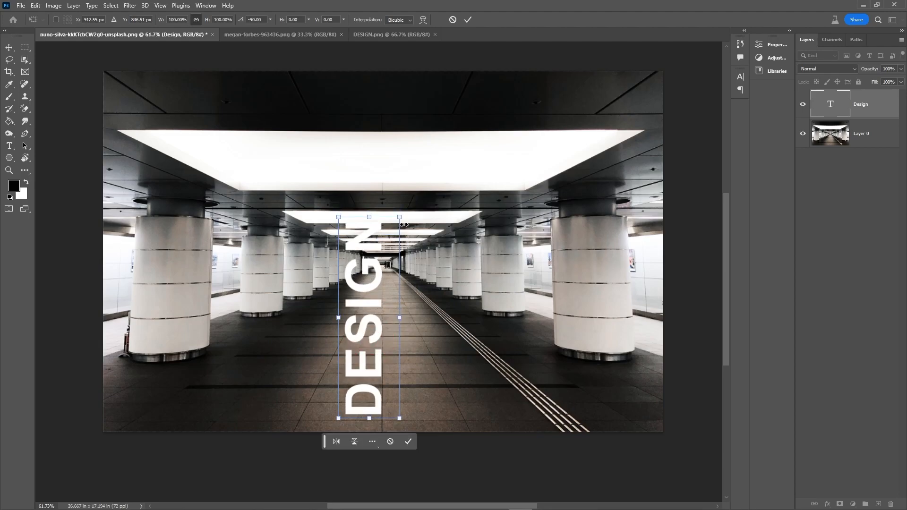
left_click_drag(371, 293, 371, 301)
key("Return")
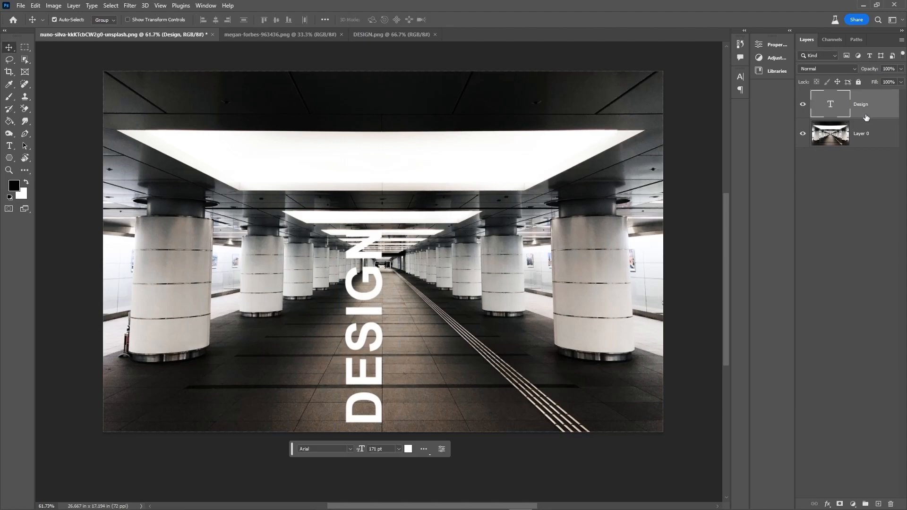
double_click(831, 105)
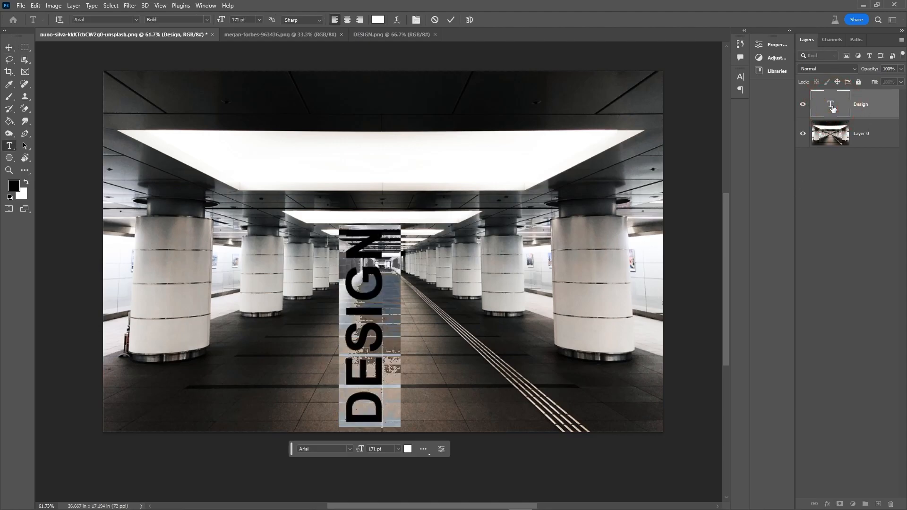
left_click(9, 47)
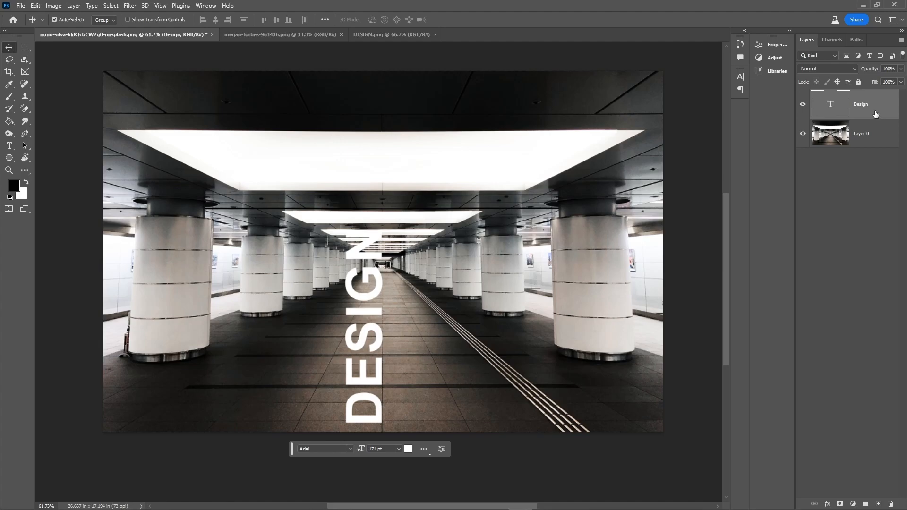
right_click(861, 103)
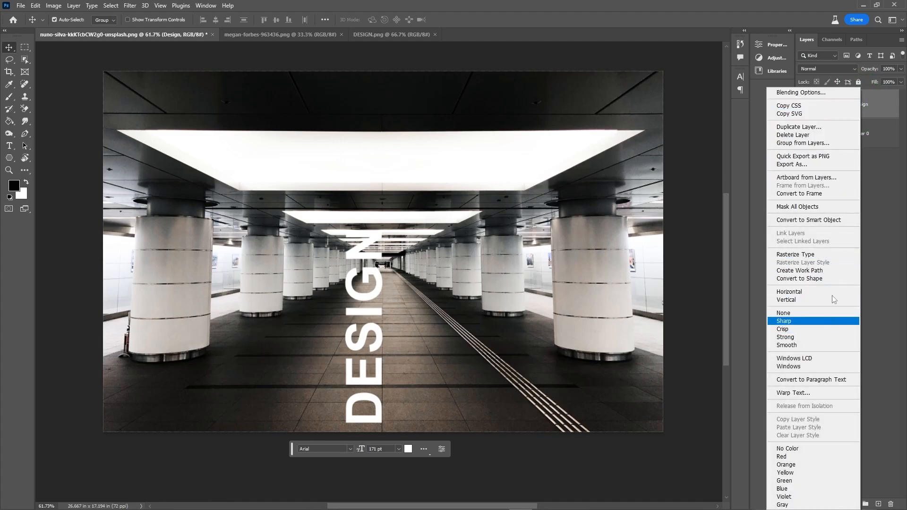
left_click(872, 278)
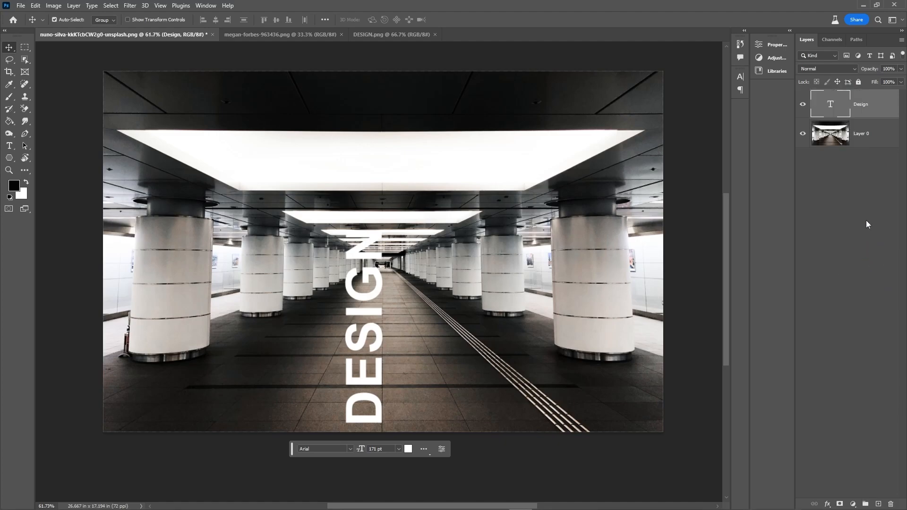
Load the DESIGN lettering as a selection from its text layer and copy it to the clipboard.
left_click(831, 109, "ctrl")
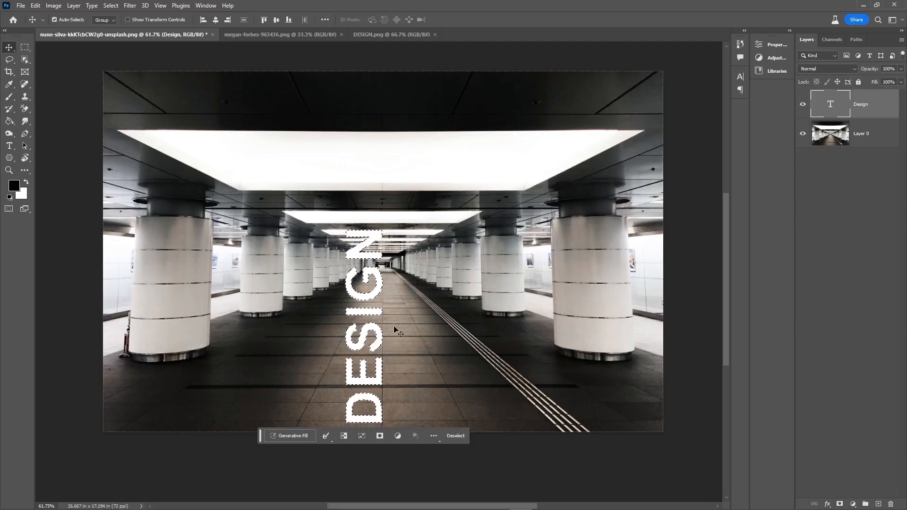
key("ctrl+c")
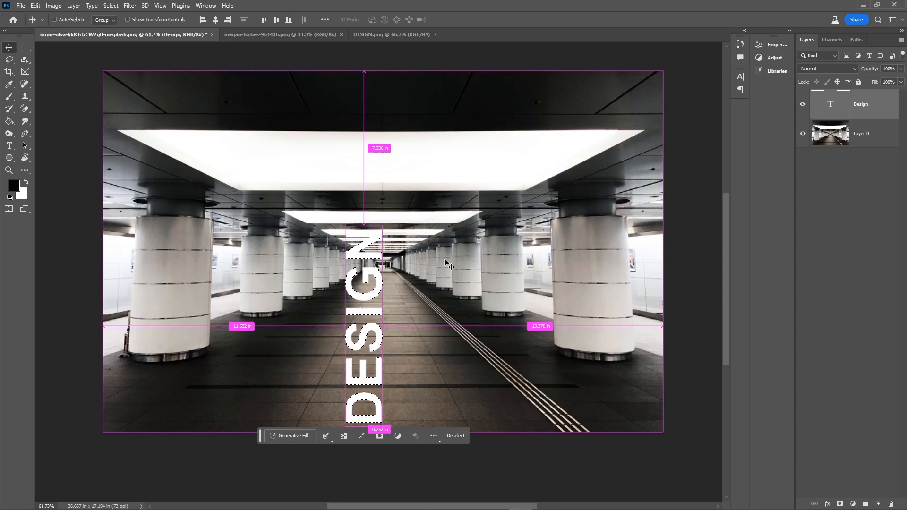
right_click(376, 251)
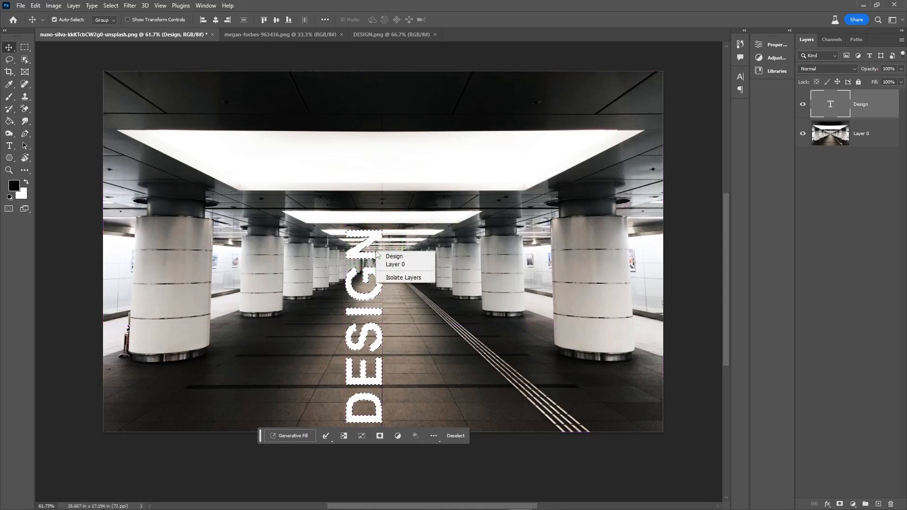
left_click(370, 258)
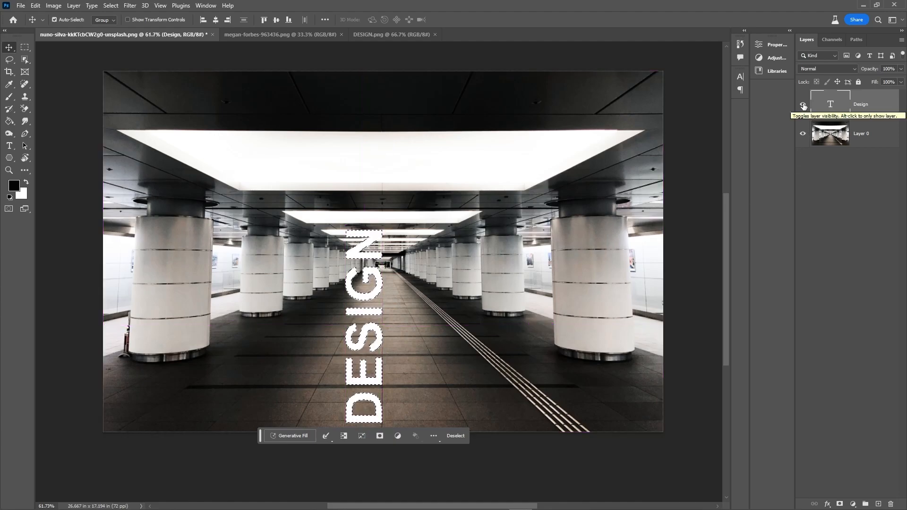
Hide the Design text layer and clear the lettering selection.
left_click(803, 105)
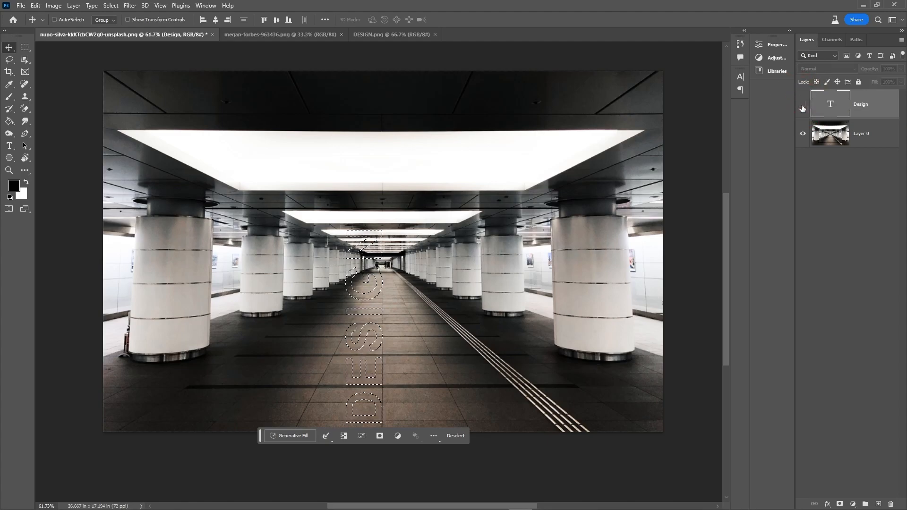
key("ctrl+d")
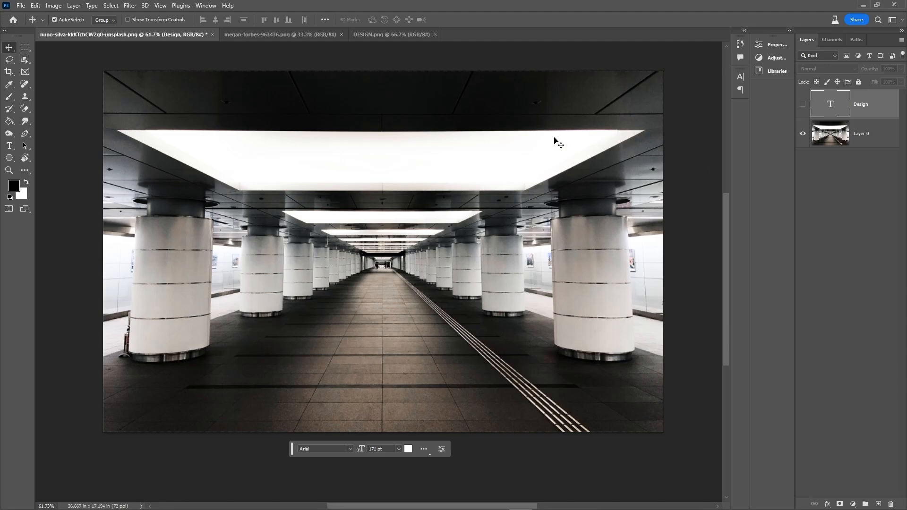
Create a new empty layer above the hidden Design text layer.
left_click(130, 5)
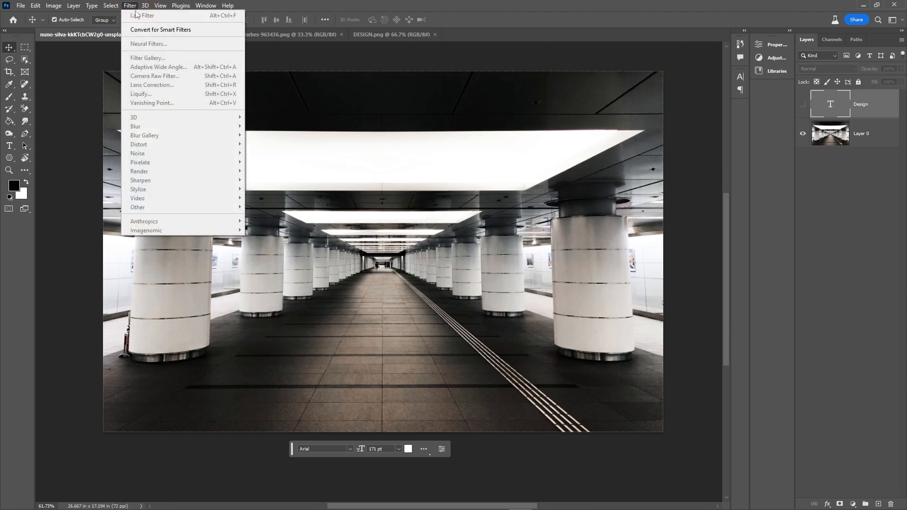
left_click(867, 110)
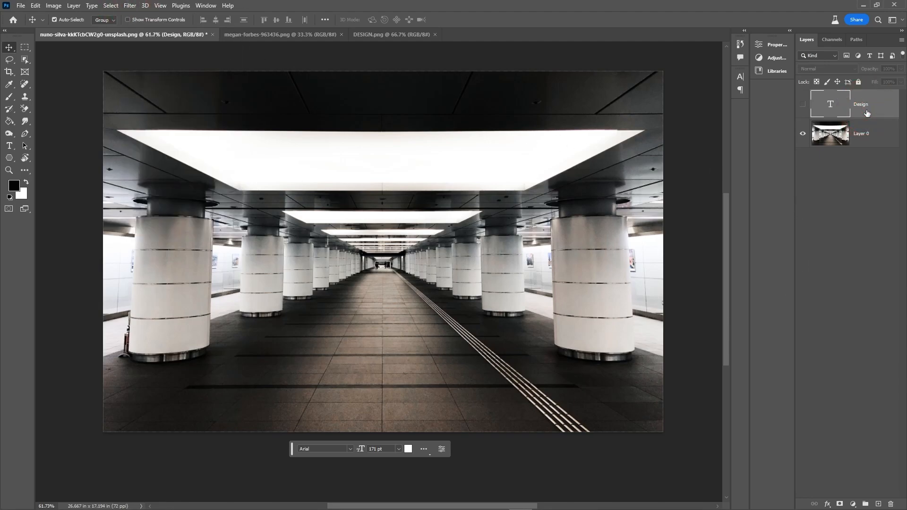
left_click(879, 504)
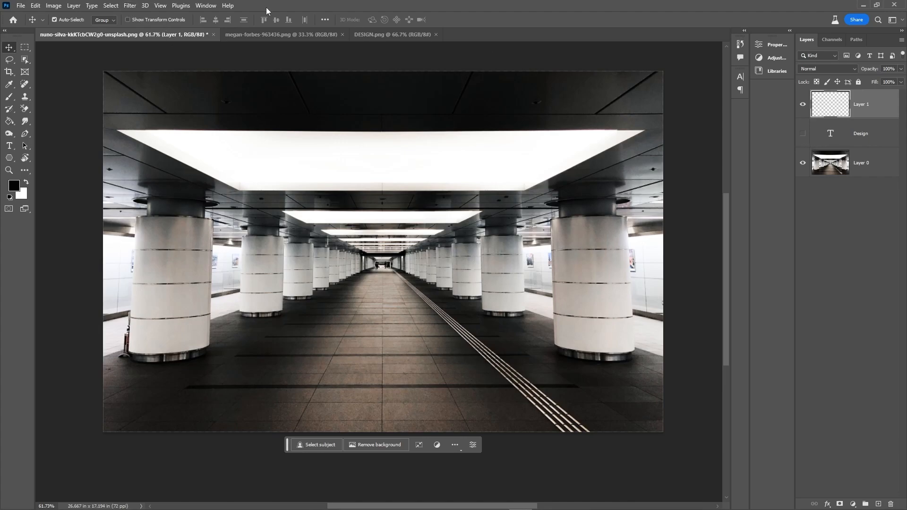
Open the Vanishing Point filter on the empty layer and enlarge its window to fill the work area.
left_click(134, 8)
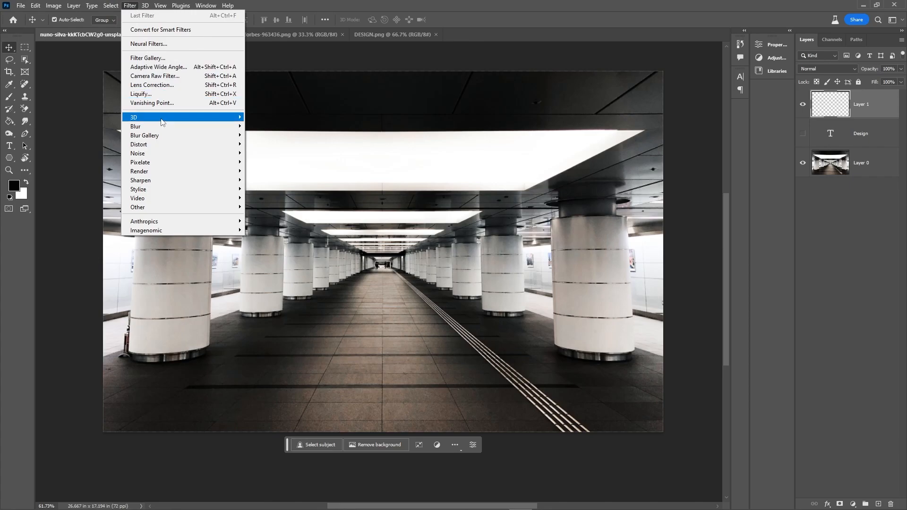
left_click(168, 104)
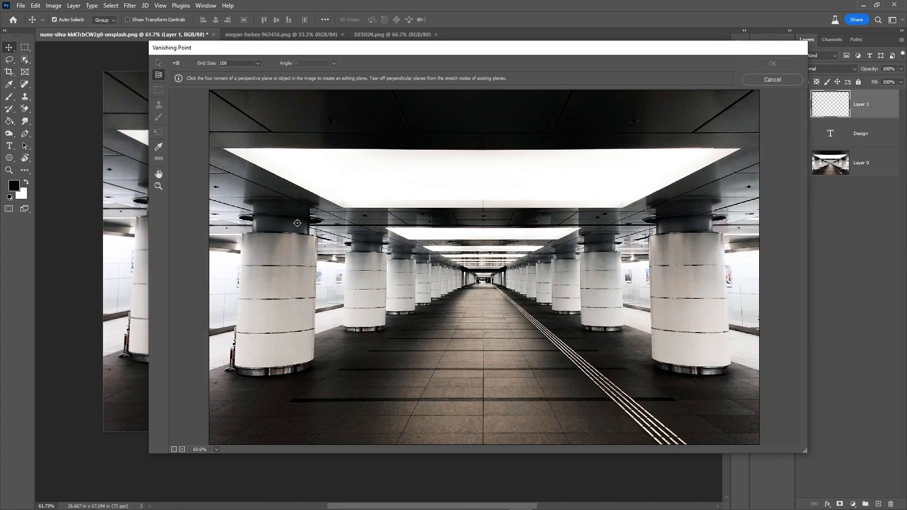
left_click_drag(379, 54, 267, 34)
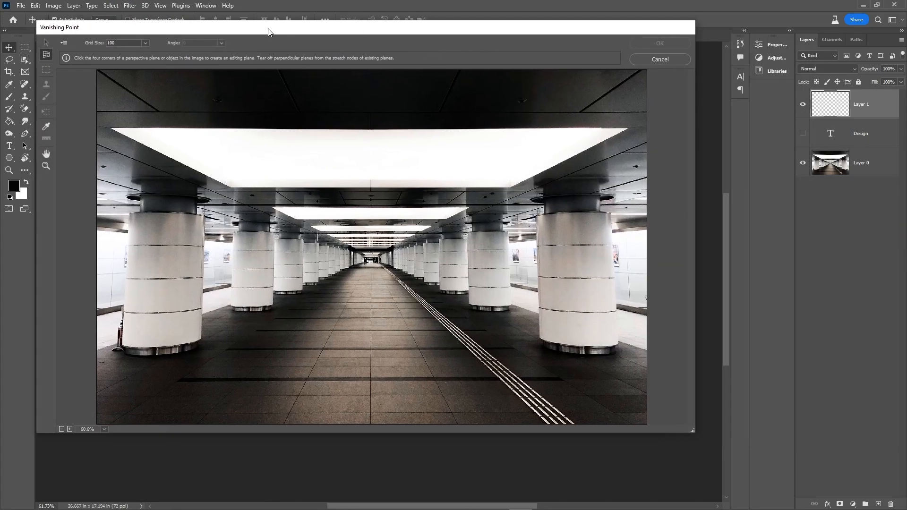
left_click_drag(693, 432, 725, 468)
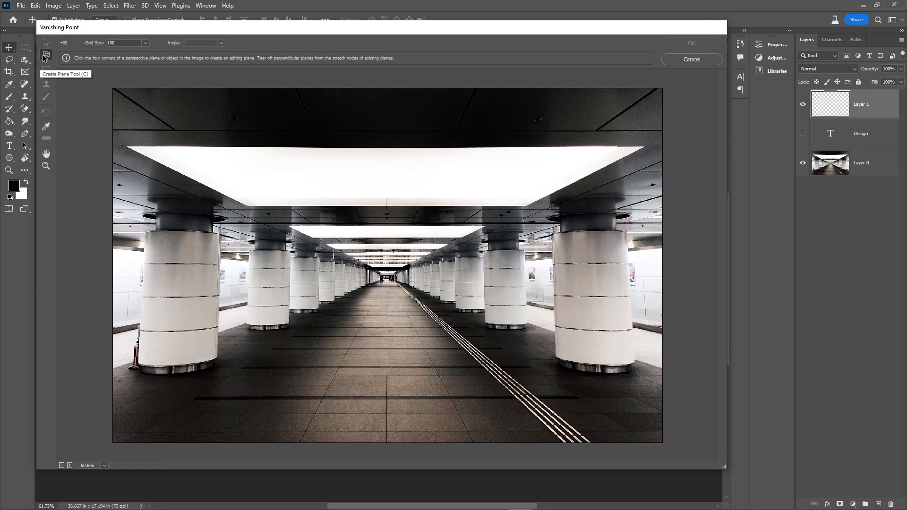
Define a four-cornered perspective plane on the hallway floor, from the corridor's far end to the image's lower edge.
left_click(364, 287)
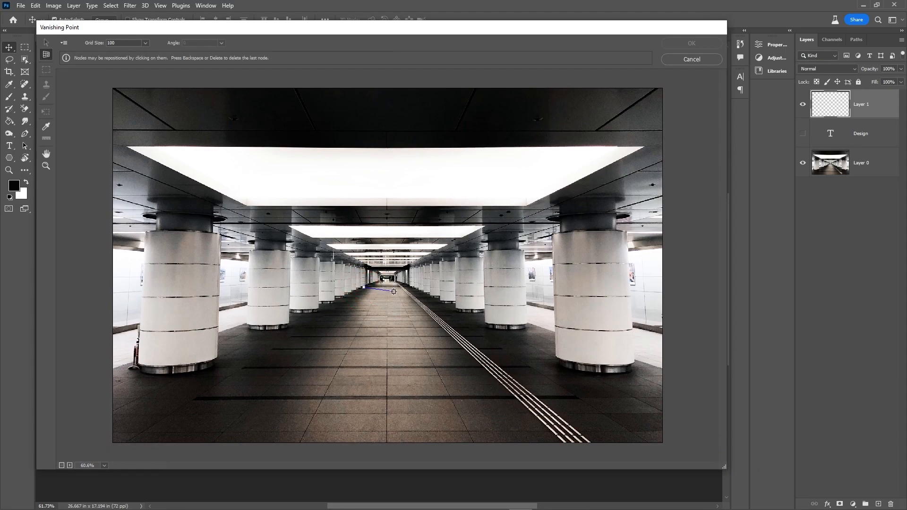
left_click(400, 287)
left_click(554, 435)
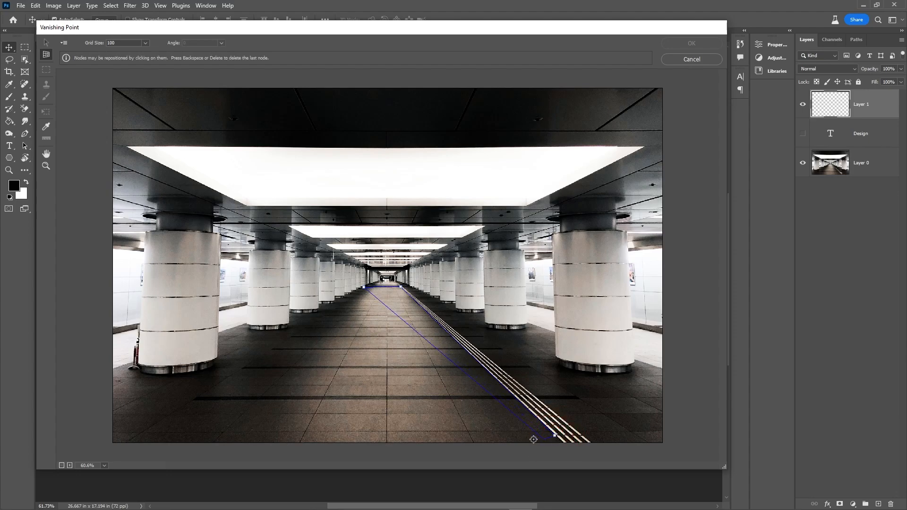
left_click(139, 428)
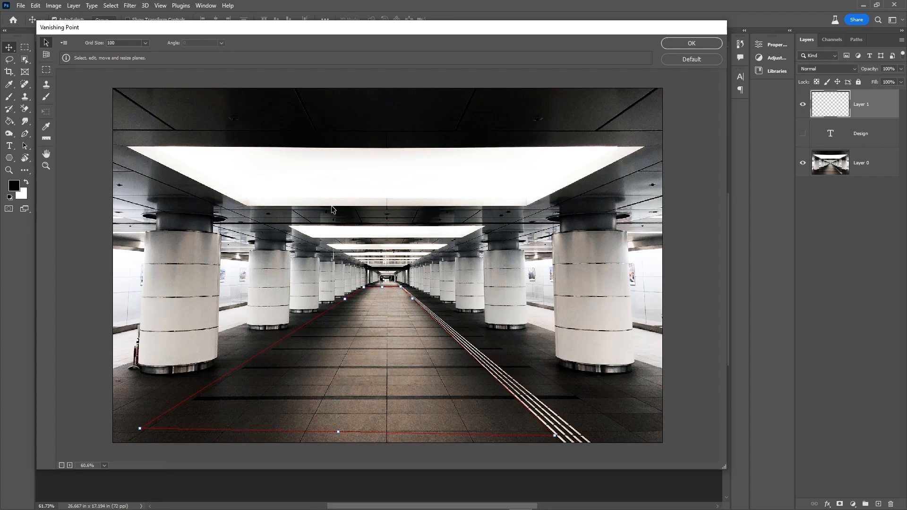
Paste the copied DESIGN lettering, place it on the floor plane and widen it towards the striped floor line.
key("ctrl+v")
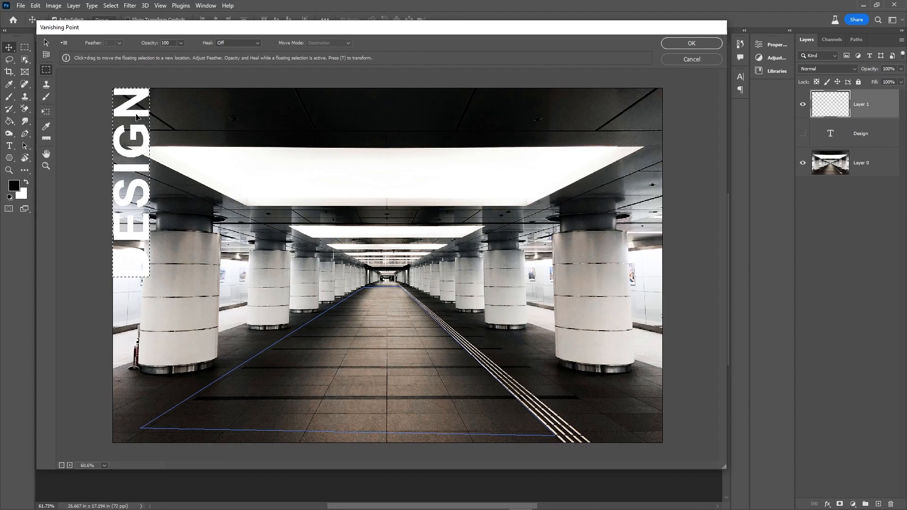
left_click_drag(135, 114, 361, 312)
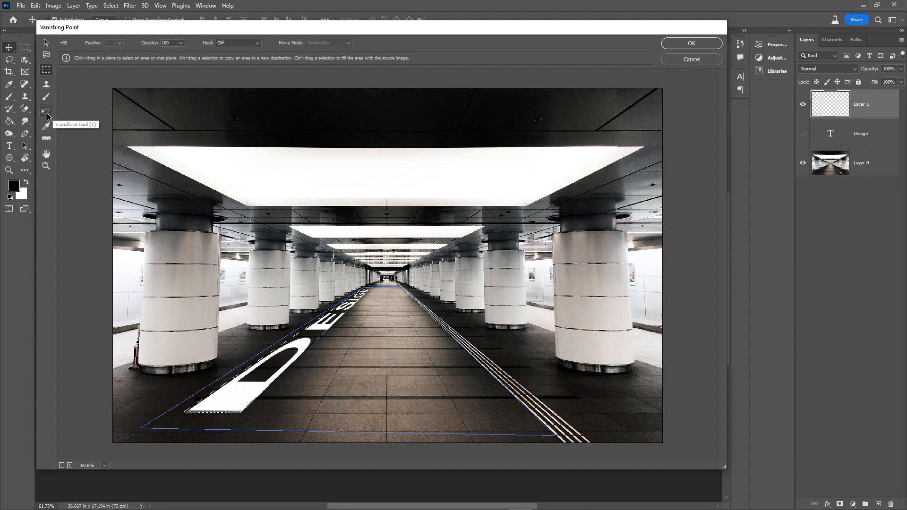
left_click(47, 114)
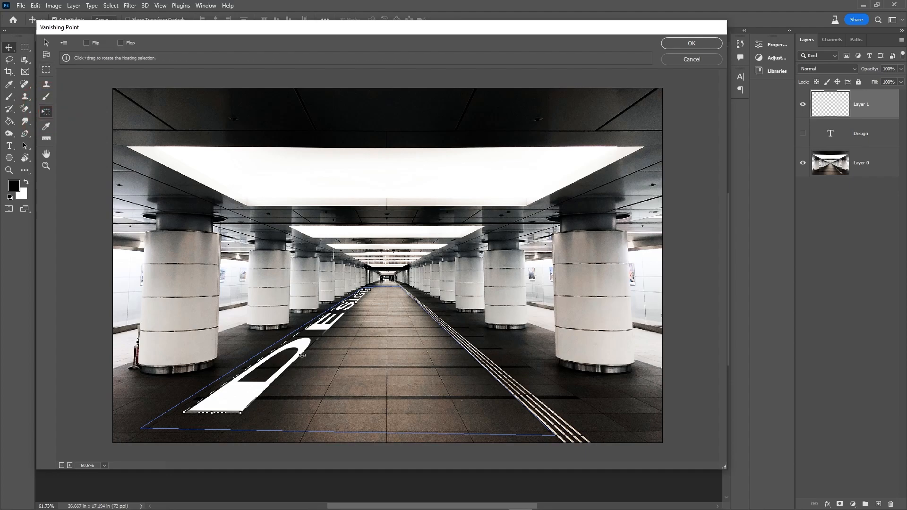
left_click_drag(300, 350, 357, 349)
left_click_drag(350, 408, 476, 417)
left_click_drag(522, 418, 521, 417)
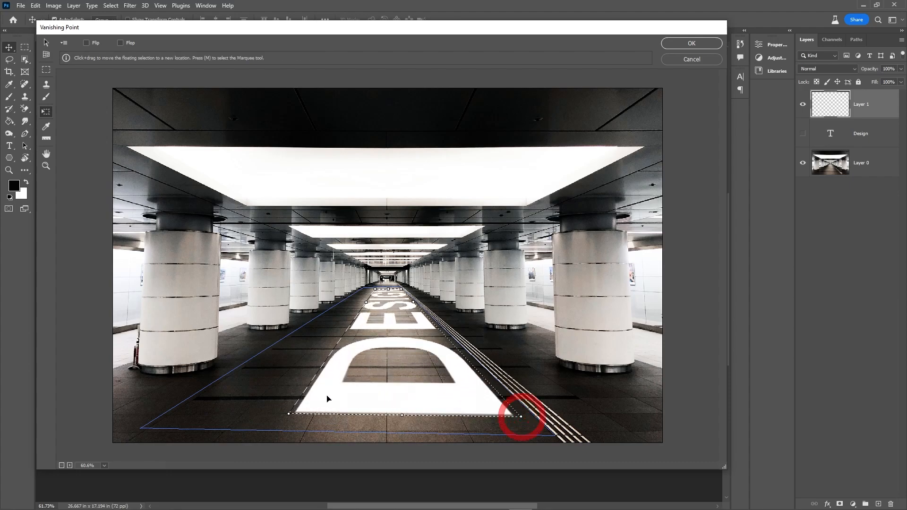
Enlarge and reposition the lettering to cover most of the floor plane's width, and apply the Vanishing Point filter.
left_click_drag(344, 403, 287, 403)
left_click_drag(250, 426, 187, 425)
left_click_drag(501, 430, 531, 435)
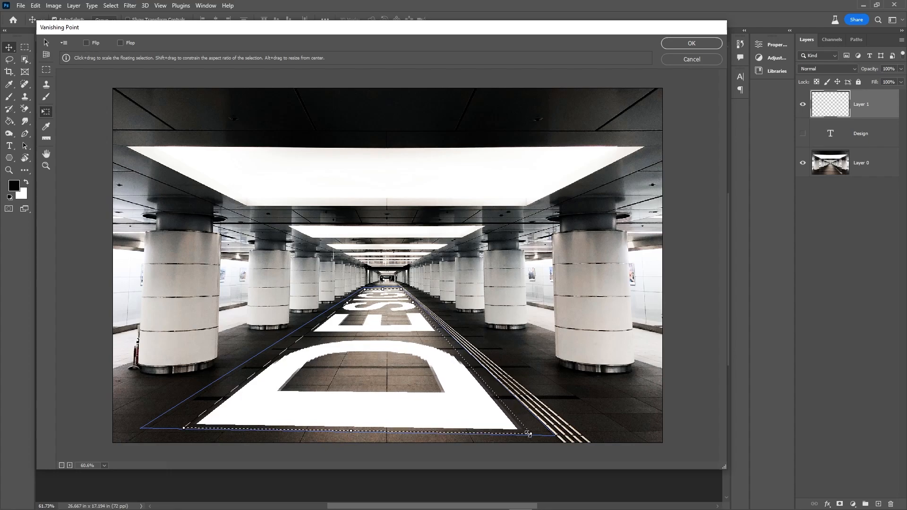
left_click_drag(377, 329, 373, 330)
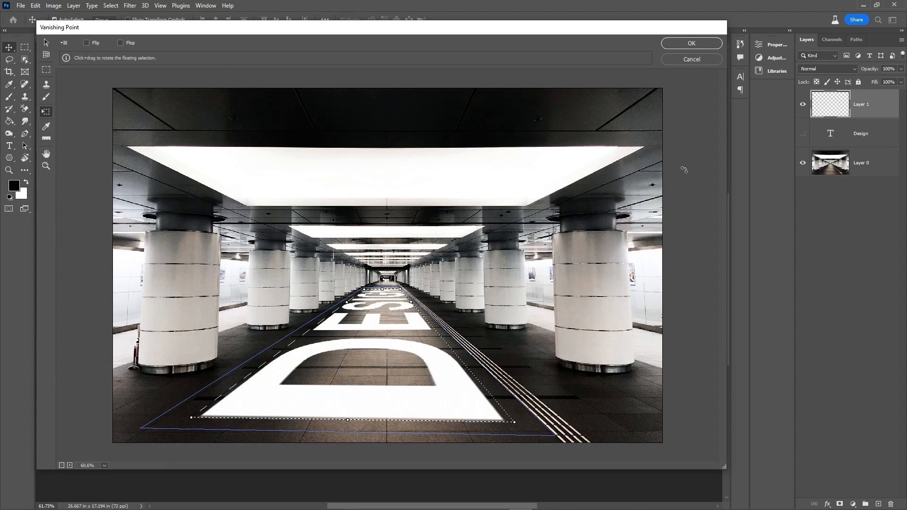
left_click_drag(384, 299, 381, 300)
left_click_drag(446, 402, 441, 389)
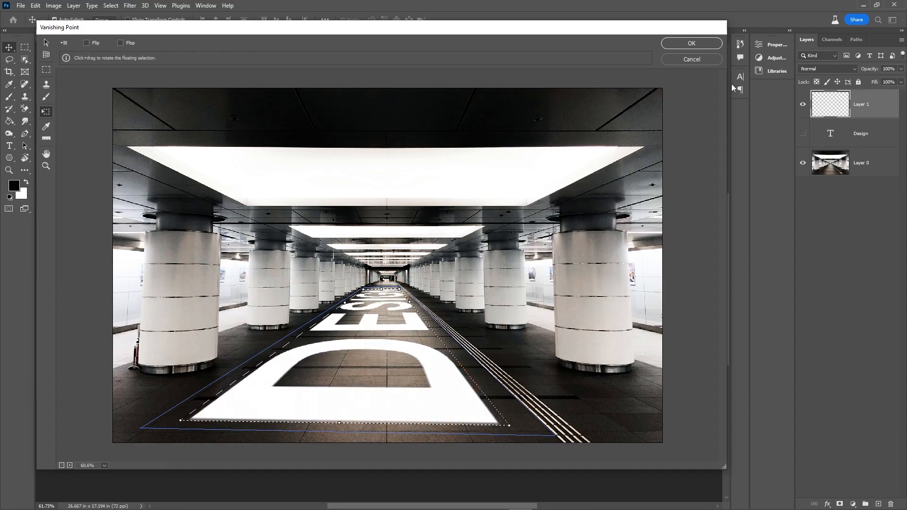
left_click(692, 43)
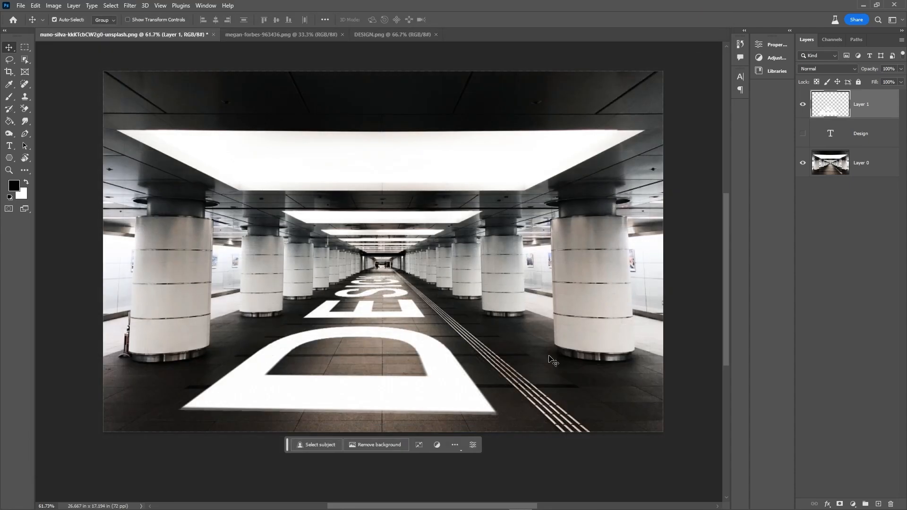
Compare the photo with and without the perspective lettering layer, and set that layer's blend mode to Overlay.
left_click(803, 105)
left_click(802, 104)
left_click(804, 104)
left_click(804, 105)
left_click(841, 67)
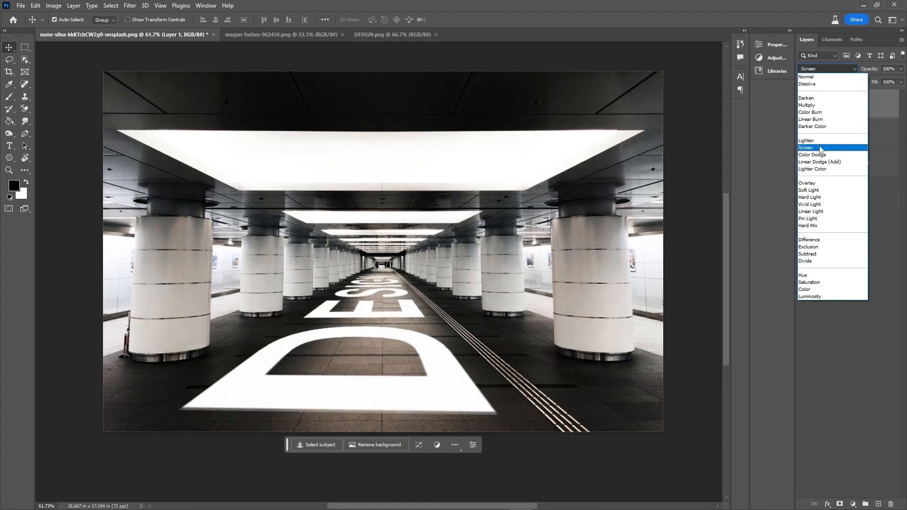
left_click(818, 185)
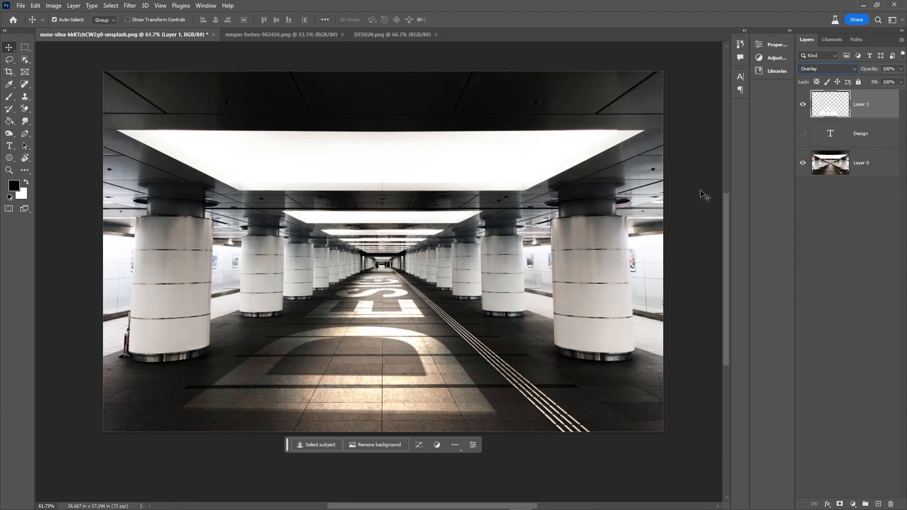
scroll(702, 194, "up", 2)
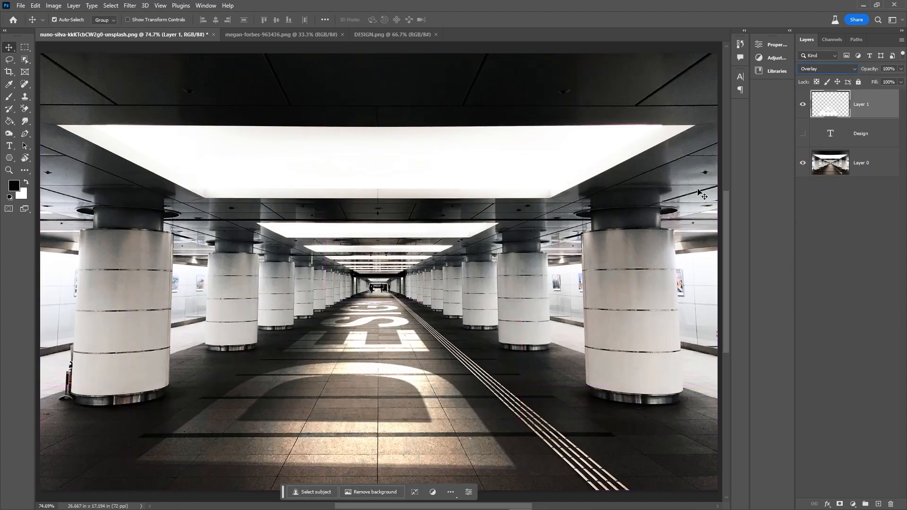
Close the DESIGN.png document and switch to the pink brick wall photo.
left_click(456, 214)
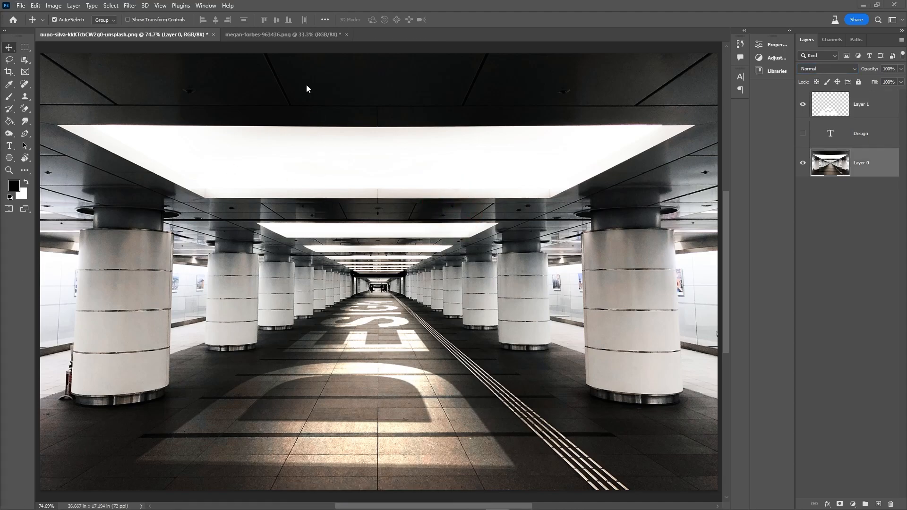
left_click(287, 36)
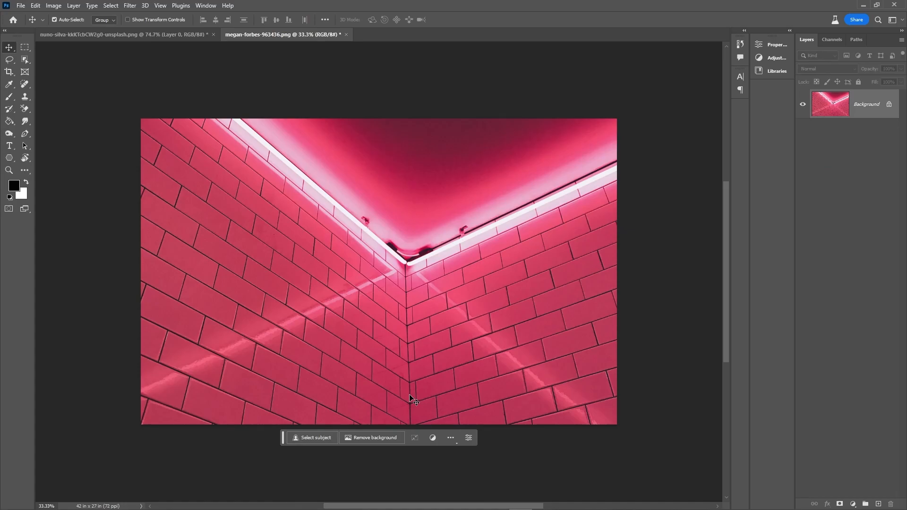
key("ctrl+plus")
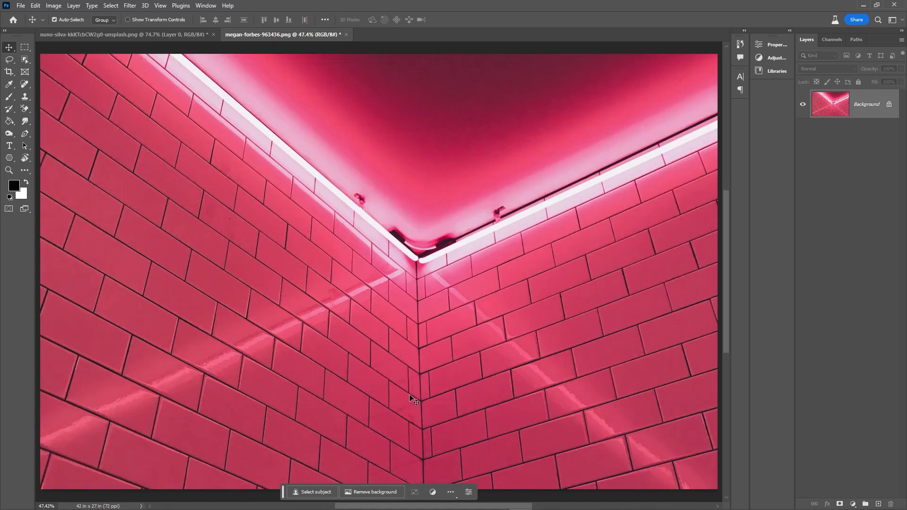
key("ctrl+minus")
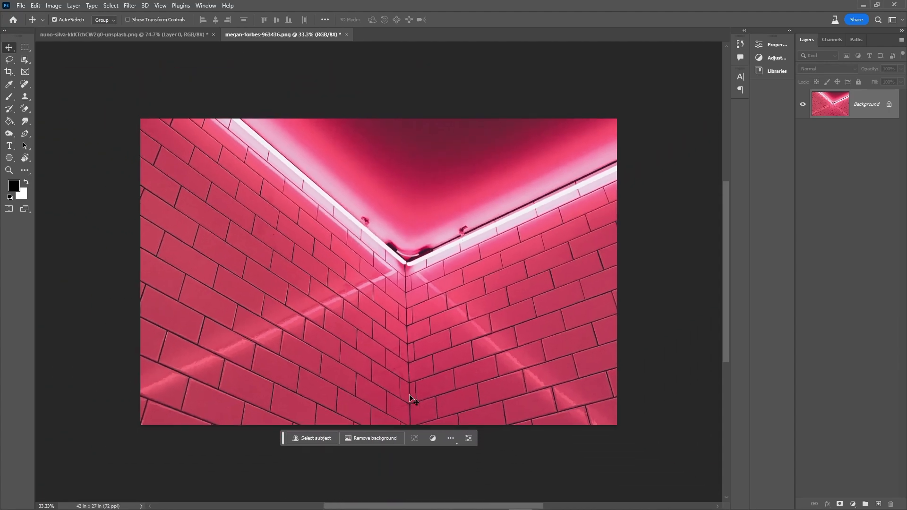
Add the word TEXT in white Arial Bold on the brick wall and set its font size to 250 pt.
key("t")
left_click(342, 300)
type("TEXT")
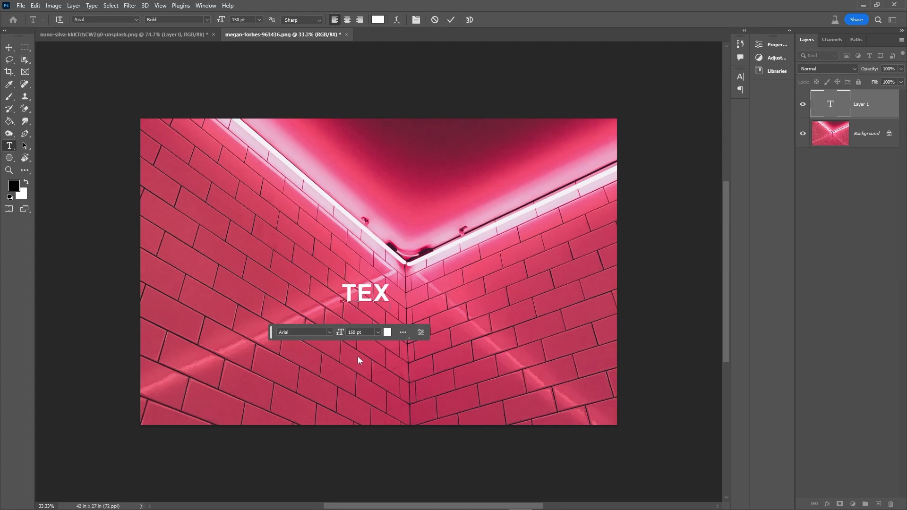
double_click(366, 292)
left_click(241, 20)
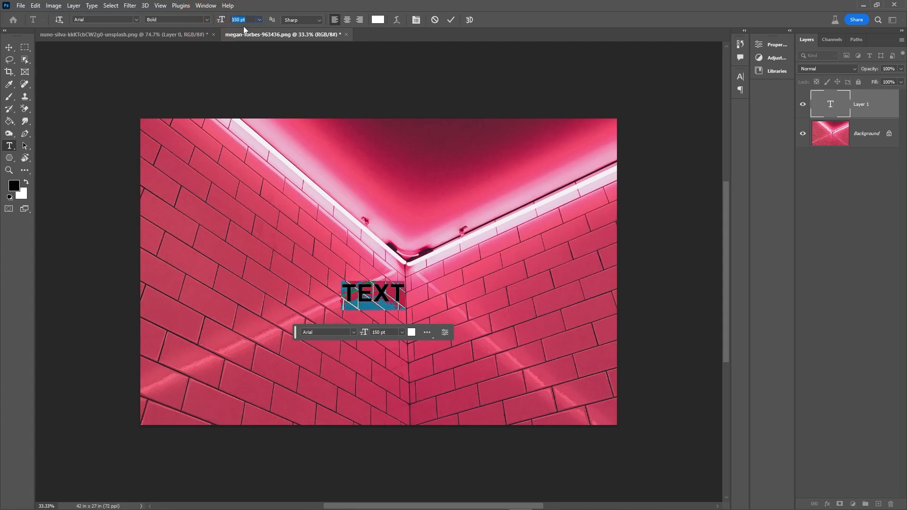
type("250")
key("Return")
Scale the TEXT lettering to about 207% and position it across the wall corner, below the light strips.
left_click(9, 47)
left_click_drag(410, 279, 402, 292)
key("ctrl+t")
left_click_drag(438, 326, 494, 352)
left_click_drag(410, 304, 435, 320)
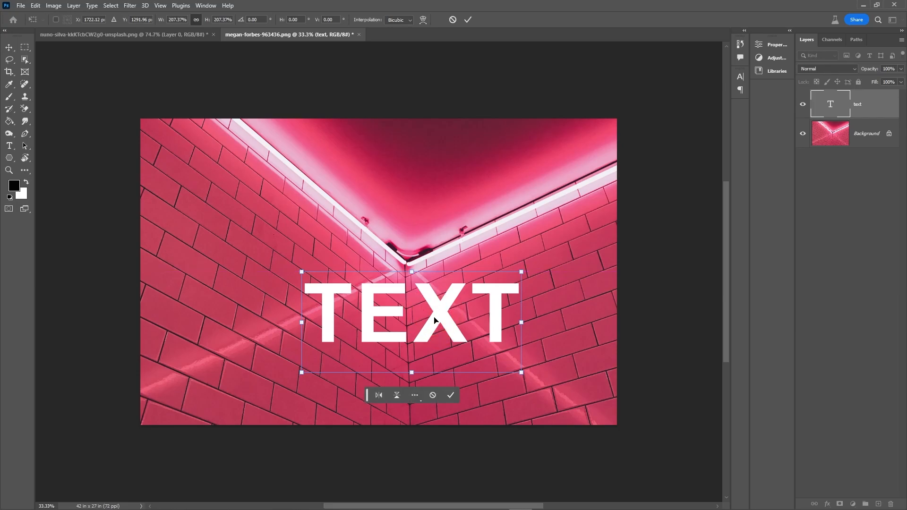
key("Return")
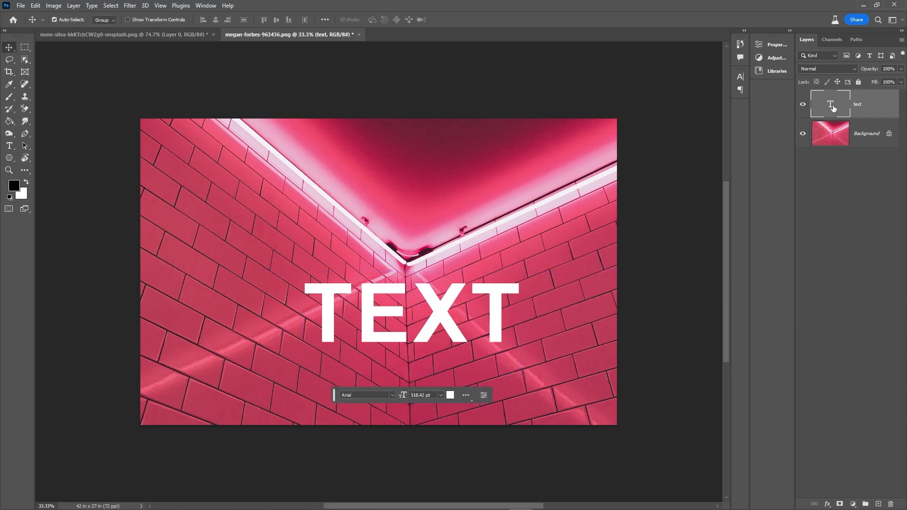
right_click(834, 105)
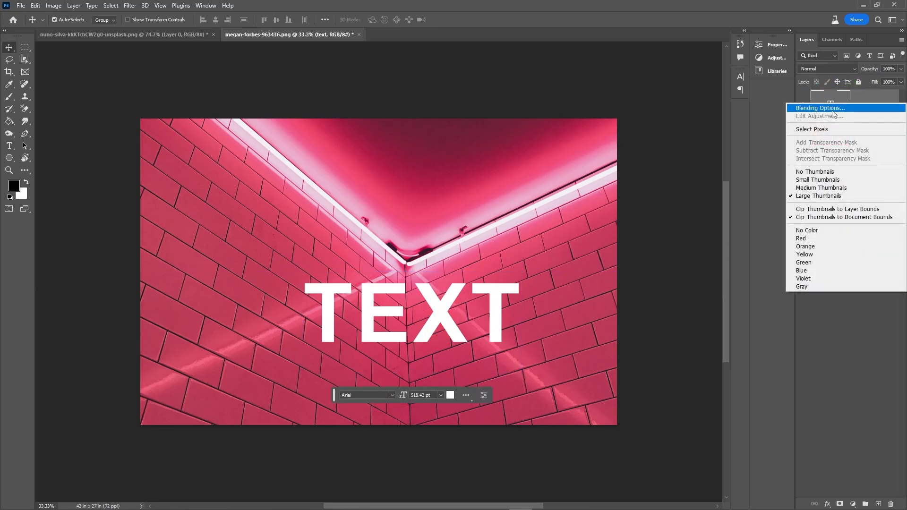
left_click(830, 129)
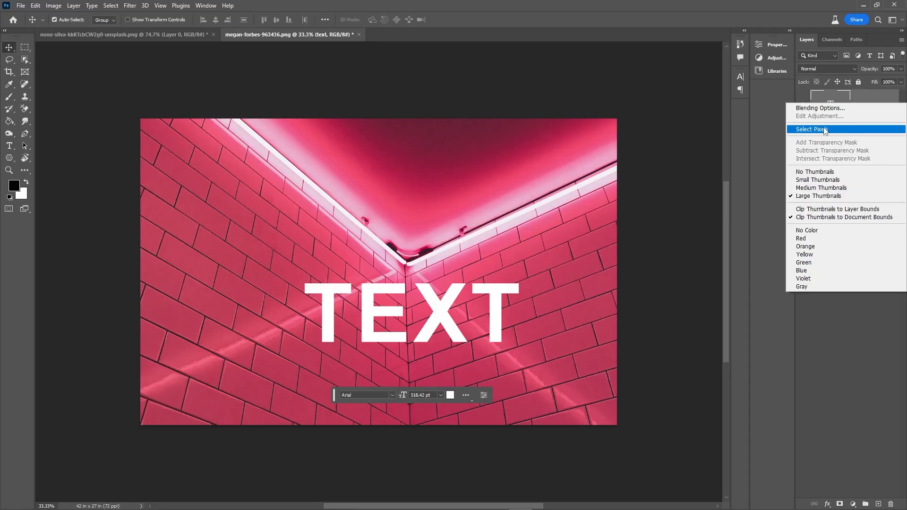
left_click(832, 101)
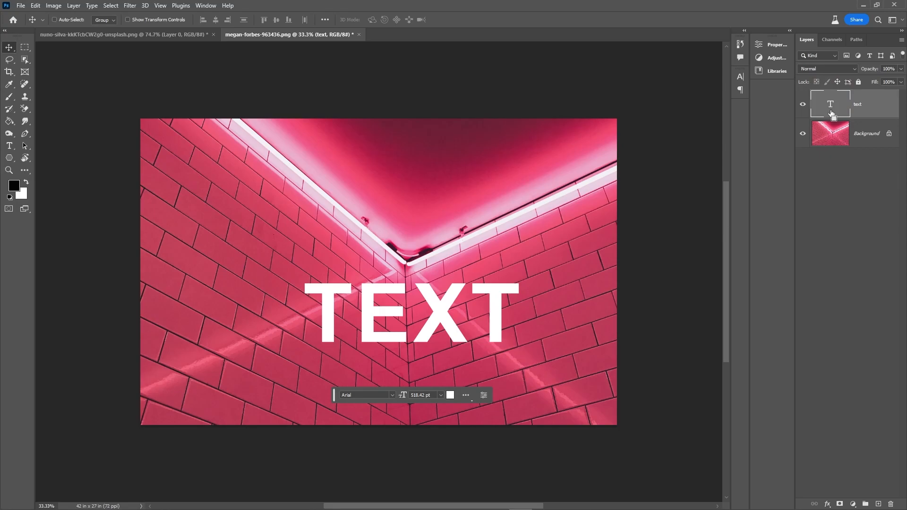
left_click(833, 116, "ctrl")
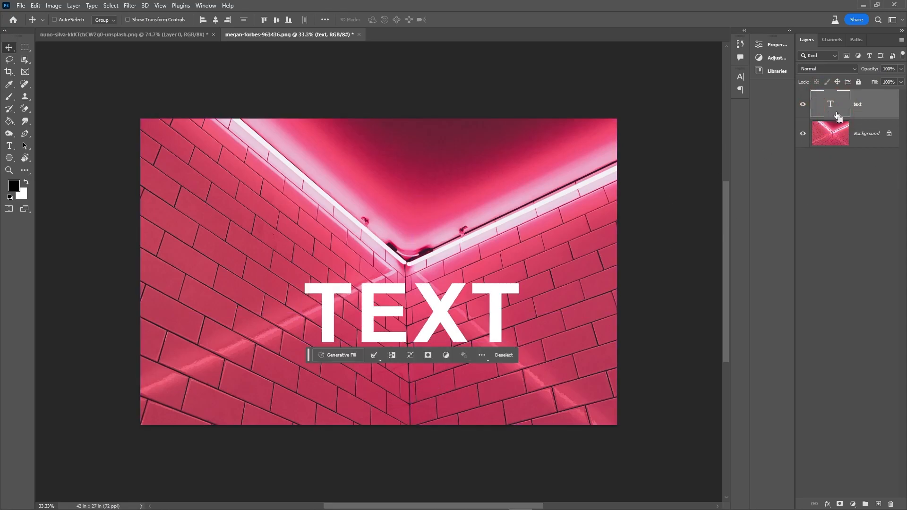
key("ctrl+d")
Load the TEXT lettering as a selection from its text layer and copy it to the clipboard.
right_click(832, 106)
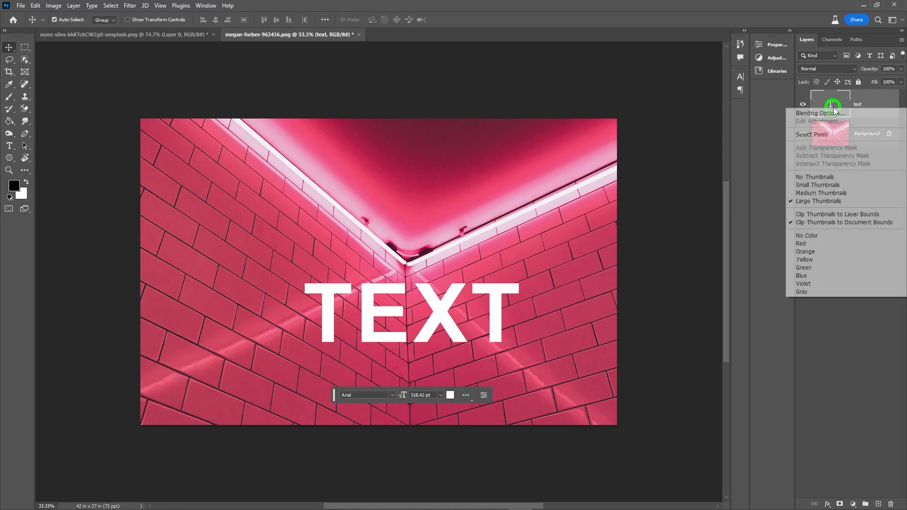
left_click(821, 134)
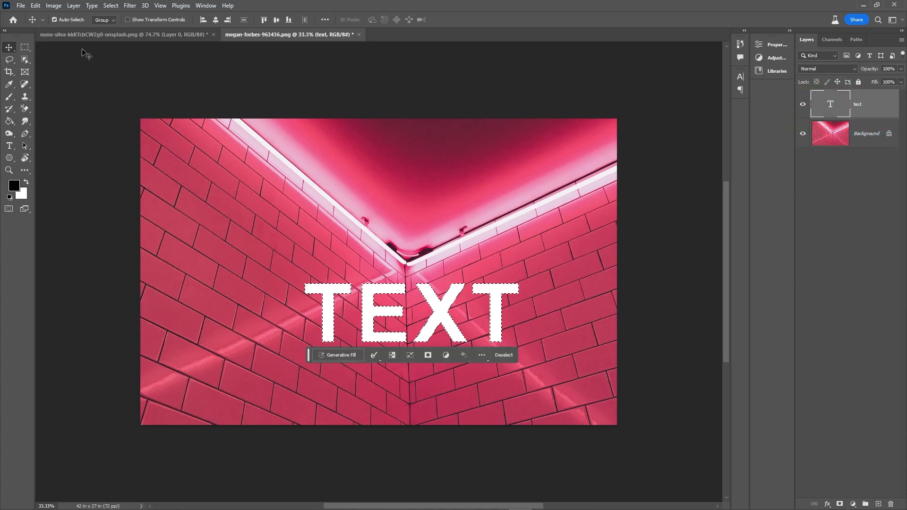
left_click(35, 6)
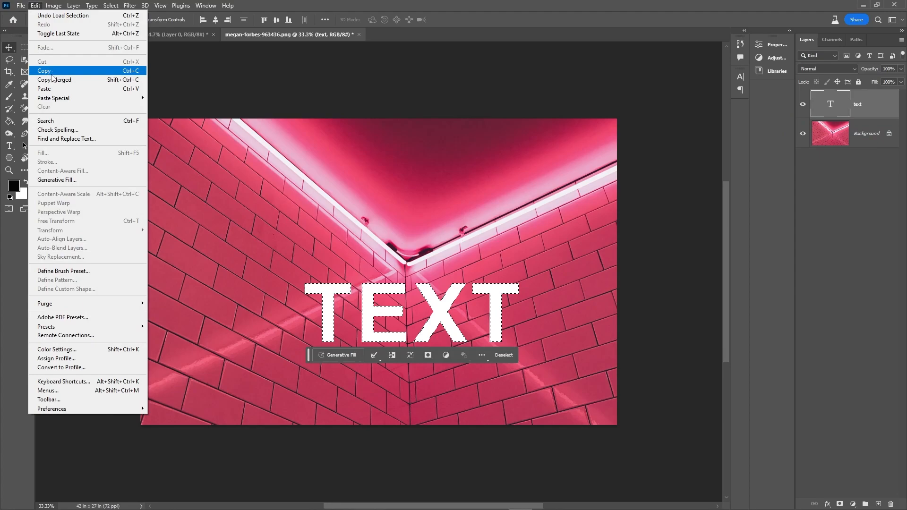
left_click(52, 74)
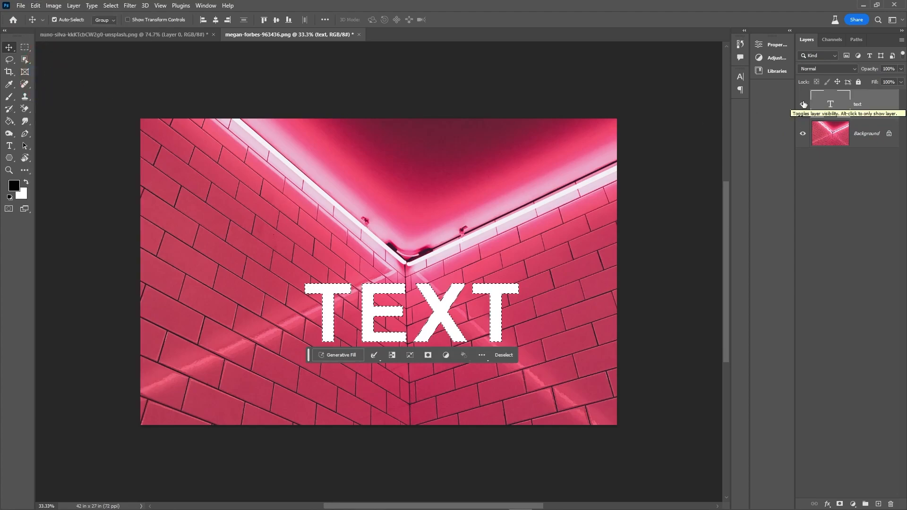
Hide the TEXT layer and clear the selection around its letters.
left_click(803, 104)
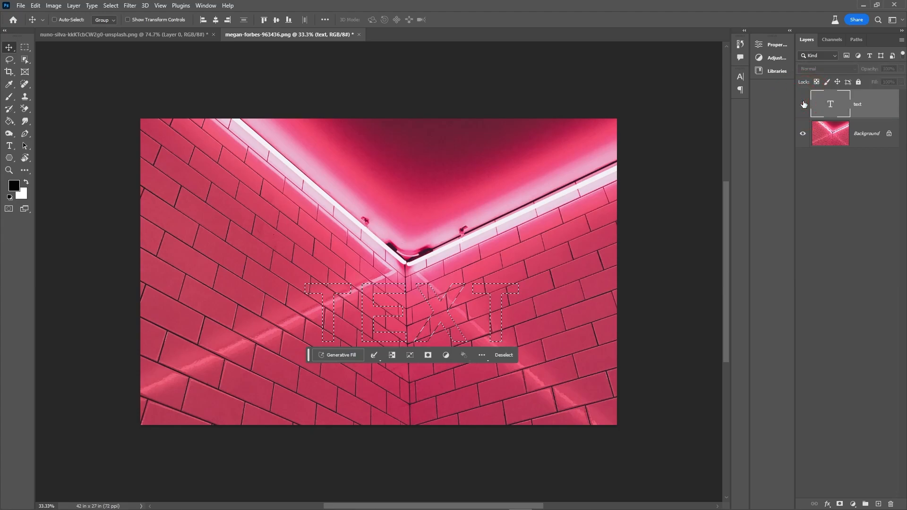
key("ctrl+d")
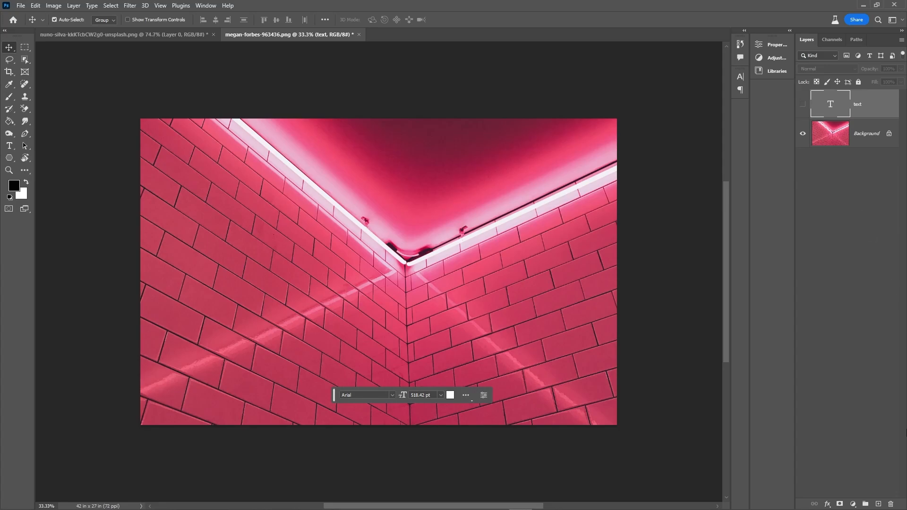
Create a new empty layer above the hidden text layer and open the Vanishing Point filter on it.
left_click(879, 504)
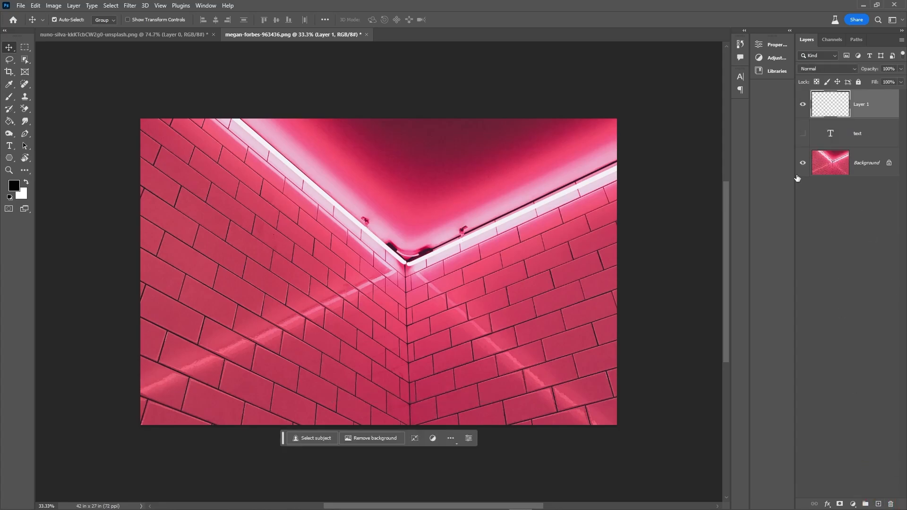
left_click(130, 6)
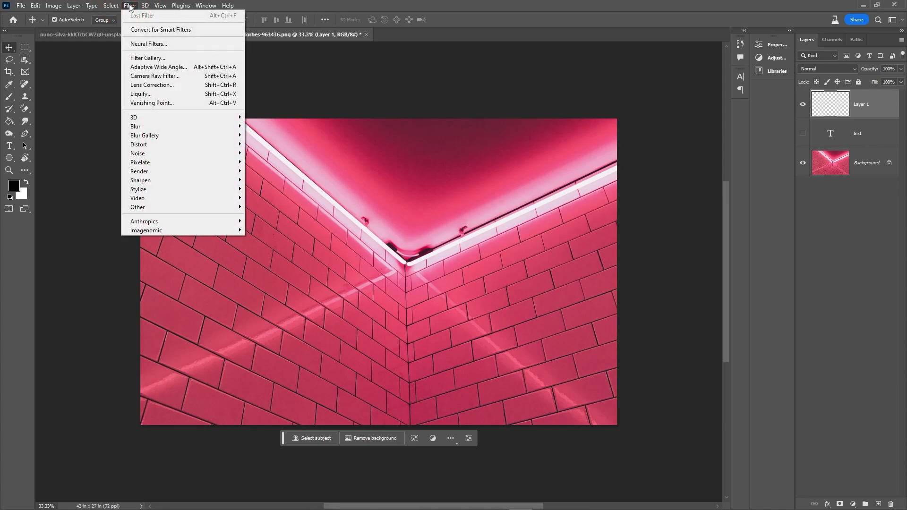
left_click(146, 106)
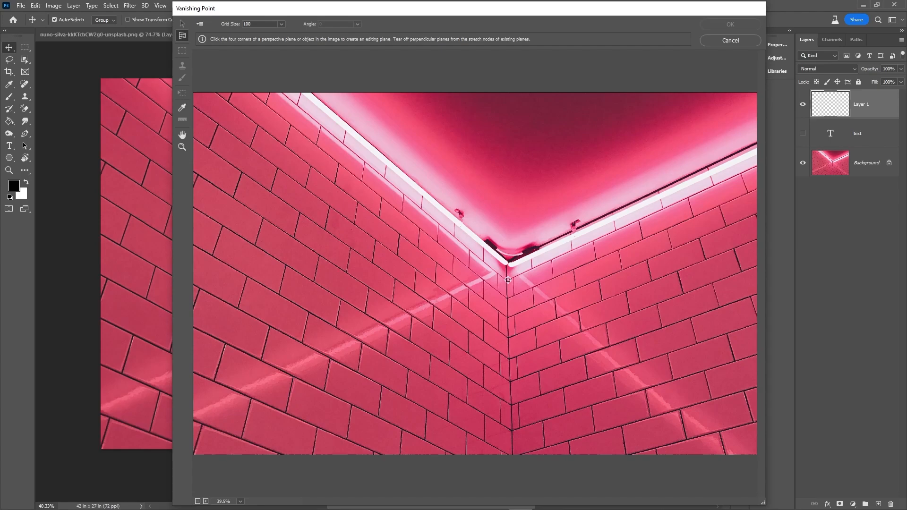
Define a perspective plane on the left brick wall along the corner seam and tear off a perpendicular plane across the right wall.
key("x")
key("x")
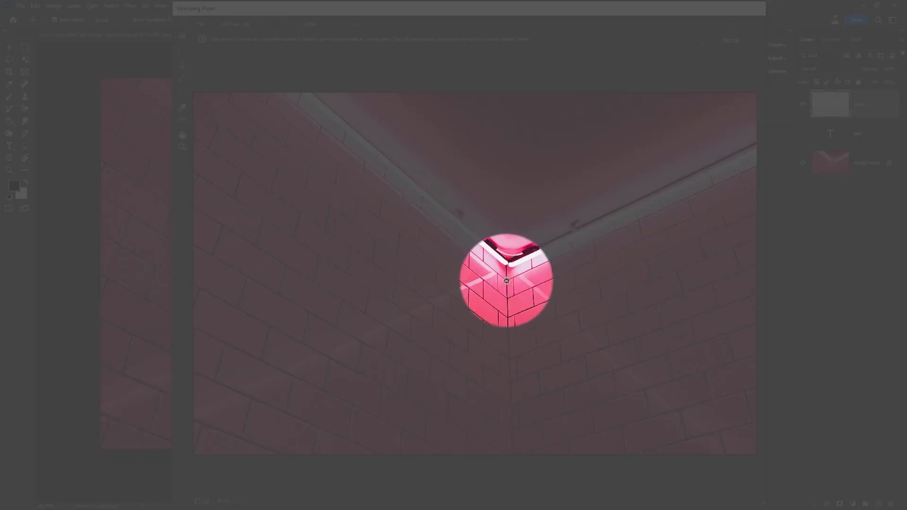
left_click(507, 281)
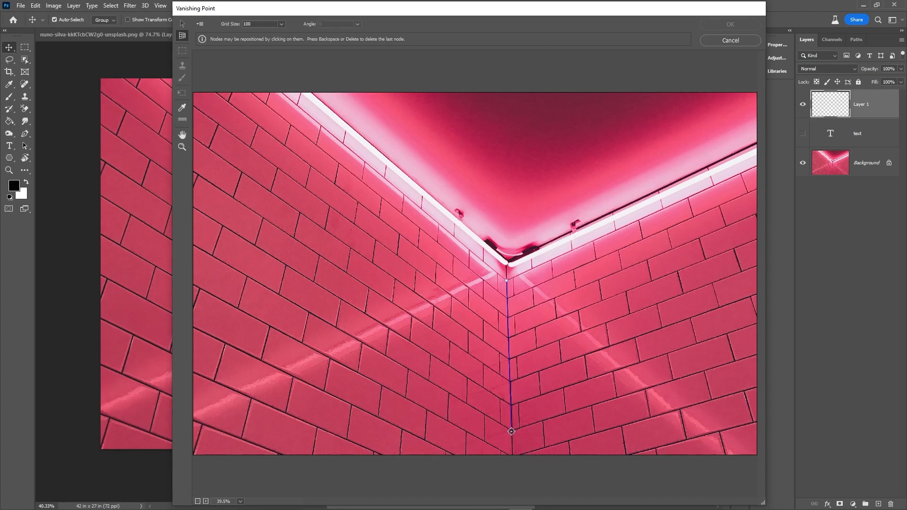
left_click(511, 405)
left_click(313, 282)
left_click(344, 143)
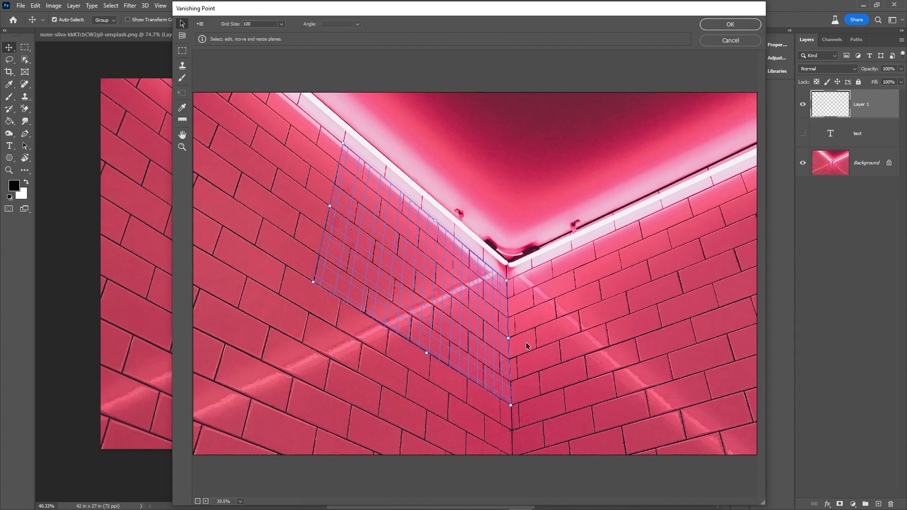
left_click(186, 38)
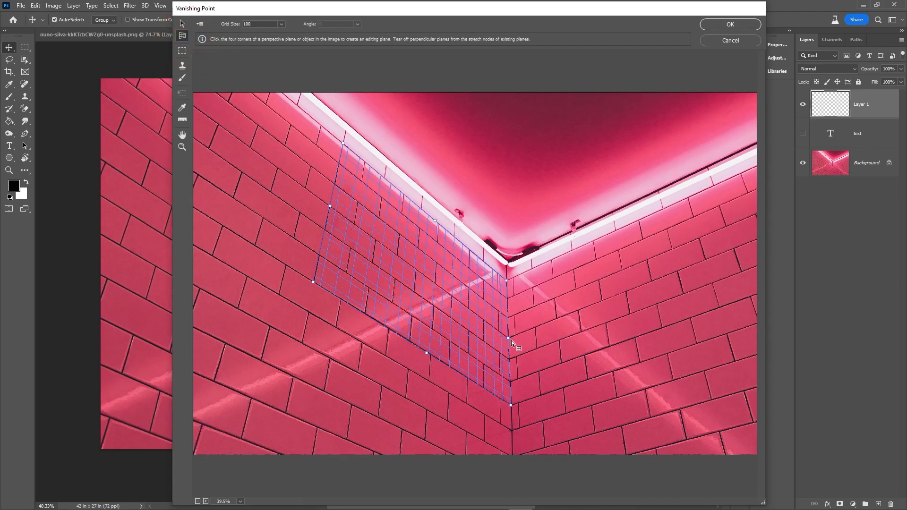
left_click_drag(509, 339, 719, 293)
Paste the copied TEXT lettering onto the planes around the corner and enlarge it on the left wall.
key("v")
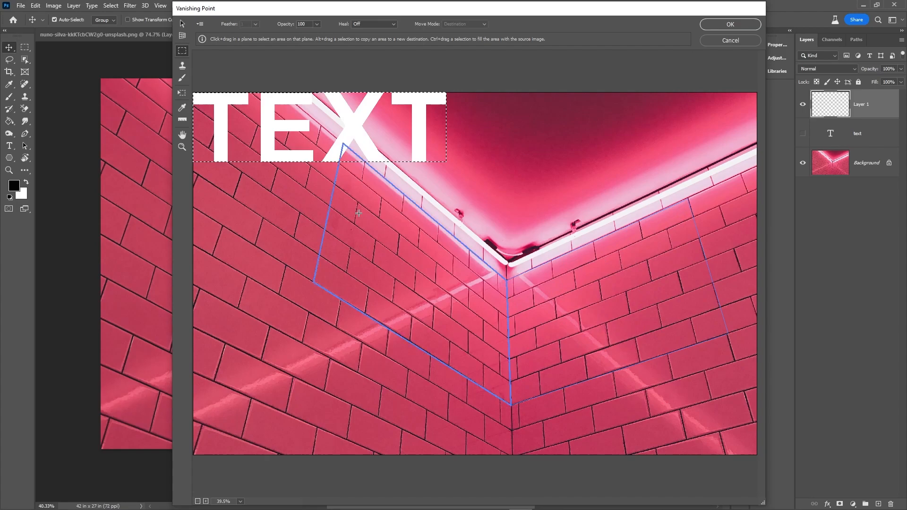
left_click_drag(282, 132, 480, 315)
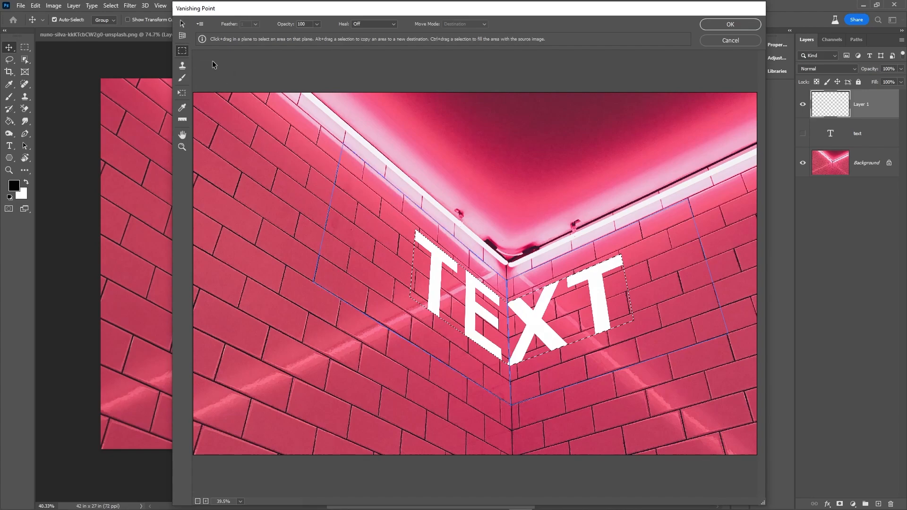
left_click(182, 94)
left_click_drag(415, 229, 409, 215)
left_click_drag(398, 301, 384, 320)
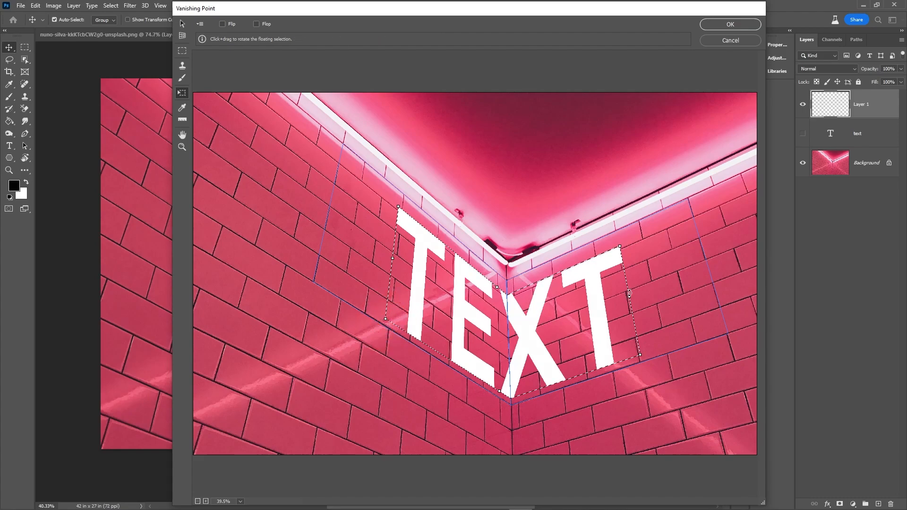
Stretch and reposition the lettering to span both wall planes with two letters on each side, and apply the Vanishing Point filter.
left_click_drag(629, 297, 640, 293)
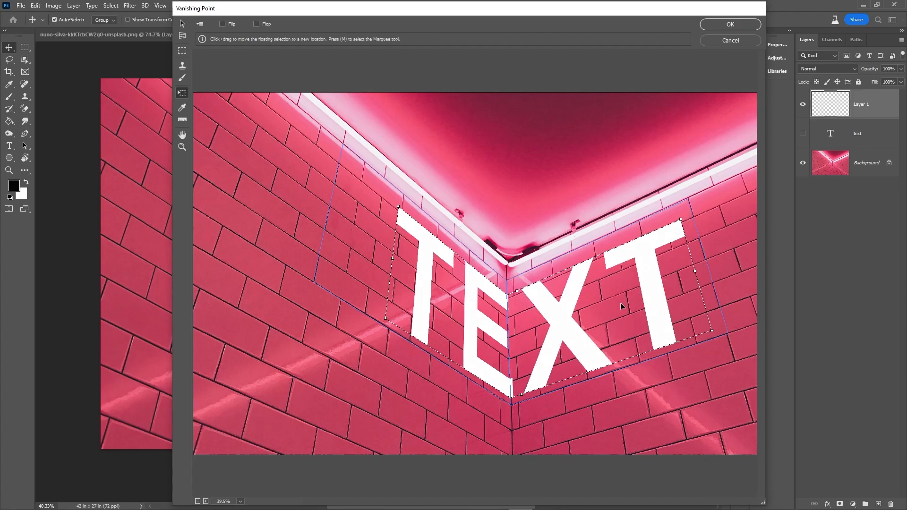
mouse_move(559, 318)
left_mouse_down()
mouse_move(537, 314)
mouse_move(556, 319)
mouse_move(564, 310)
left_mouse_up()
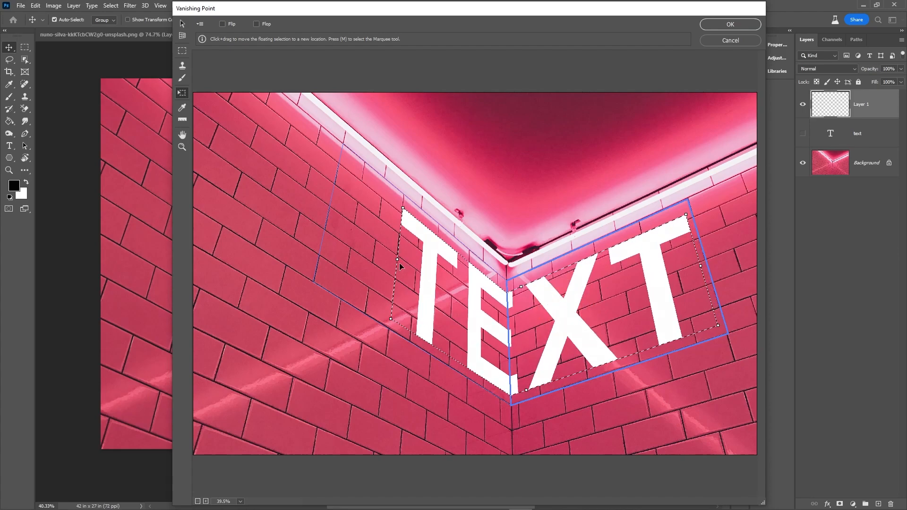
left_click_drag(397, 258, 390, 257)
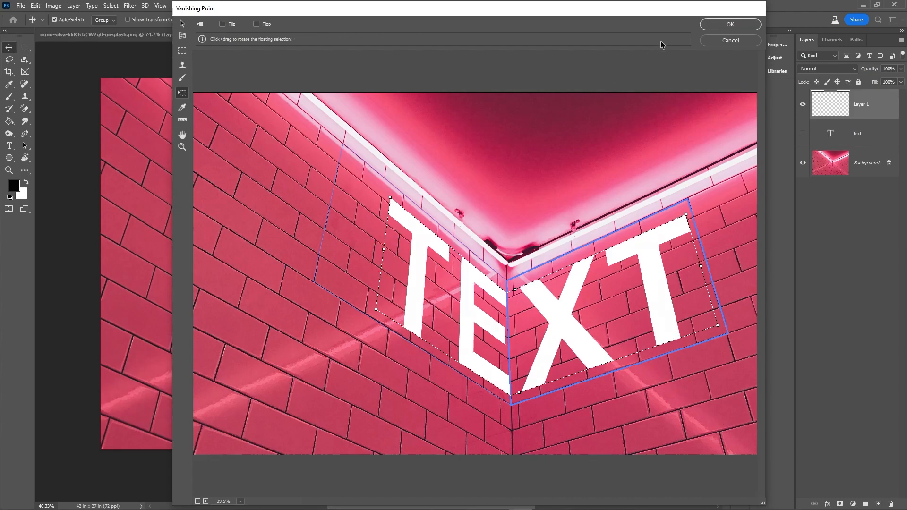
left_click(737, 27)
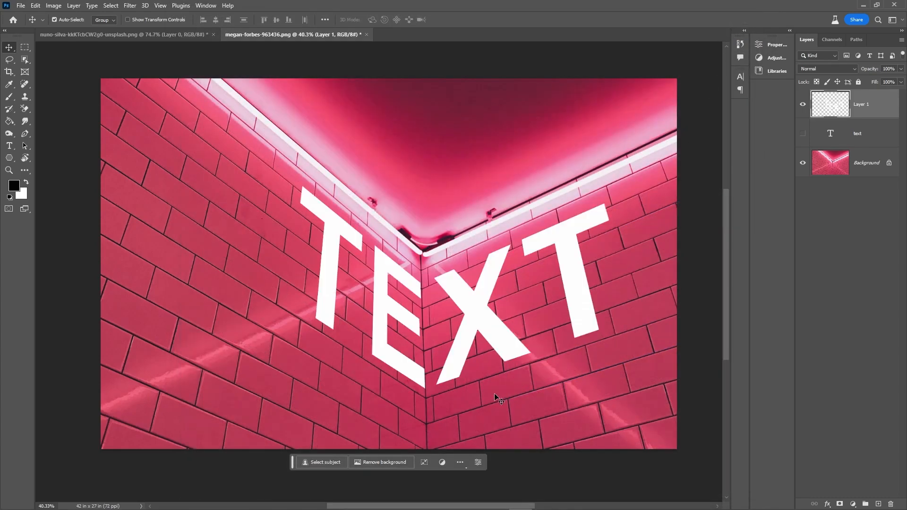
Try sliding the flattened TEXT lettering toward the left wall and undo the move.
left_click_drag(473, 314, 330, 305)
key("ctrl+z")
Set Layer 1's blend mode to Overlay and nudge the lettering slightly up and left on the walls.
left_click(840, 69)
left_click(840, 68)
left_click(841, 69)
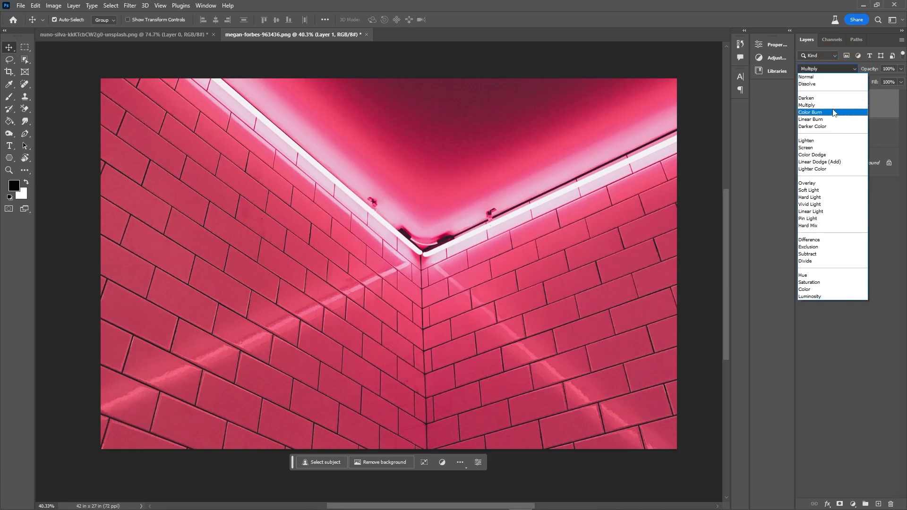
left_click(818, 183)
mouse_move(569, 283)
left_mouse_down()
mouse_move(578, 307)
mouse_move(572, 343)
mouse_move(449, 314)
mouse_move(572, 305)
mouse_move(538, 273)
mouse_move(584, 270)
mouse_move(563, 273)
left_mouse_up()
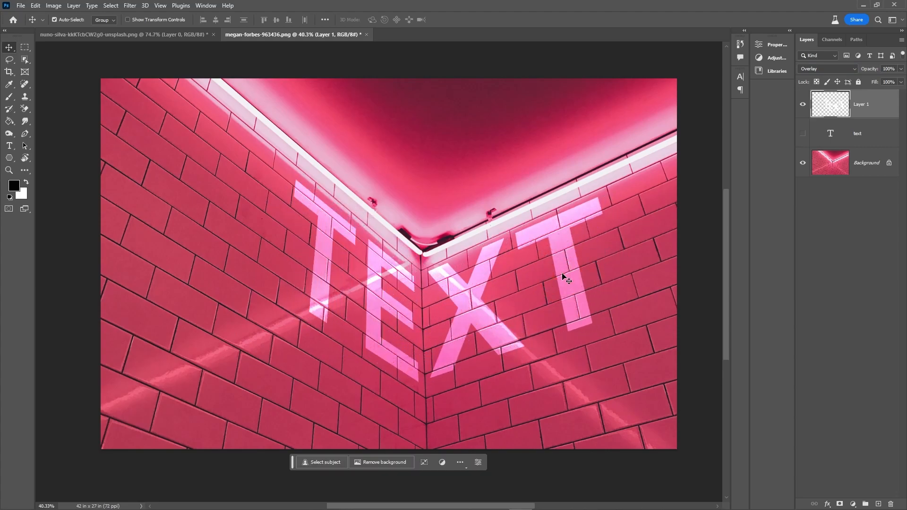